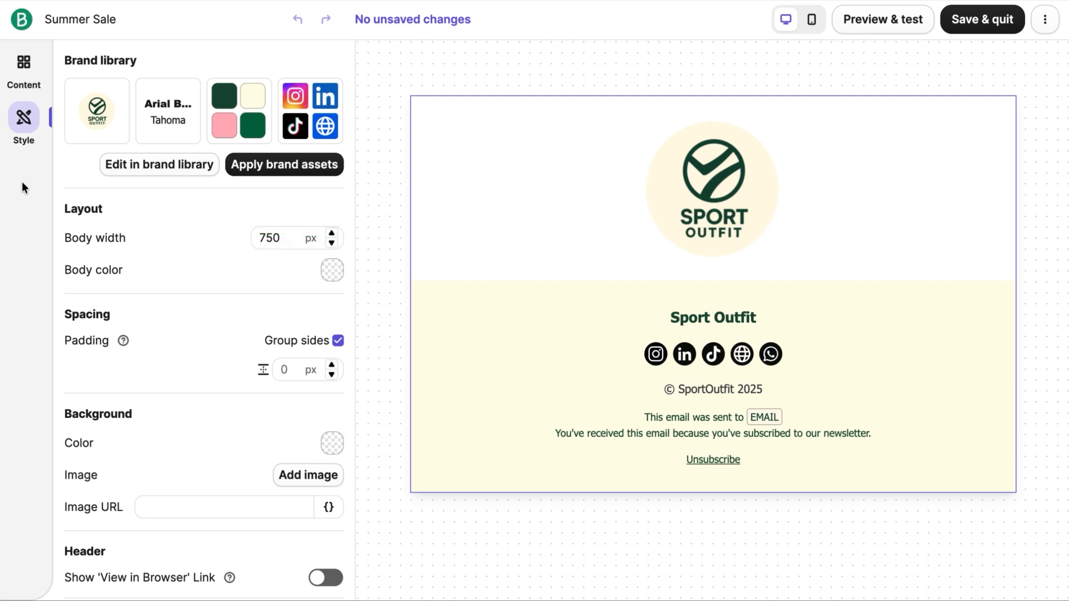
# Step: Add two text blocks between the logo and the footer of the email
pyautogui.click(24, 71)
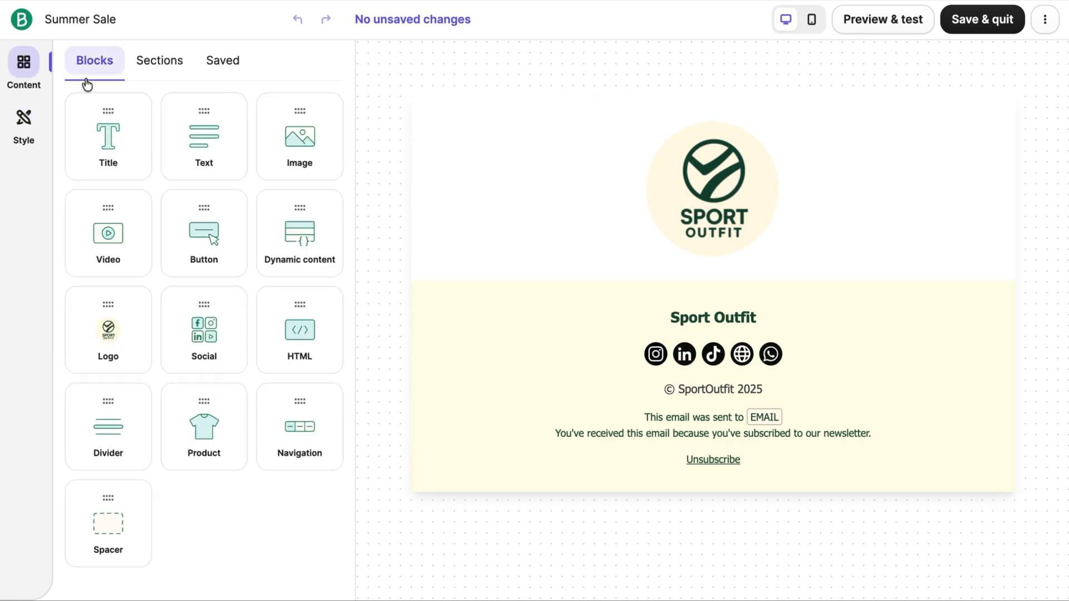
pyautogui.moveTo(198, 148); pyautogui.dragTo(433, 187)
pyautogui.moveTo(217, 143); pyautogui.dragTo(527, 354)
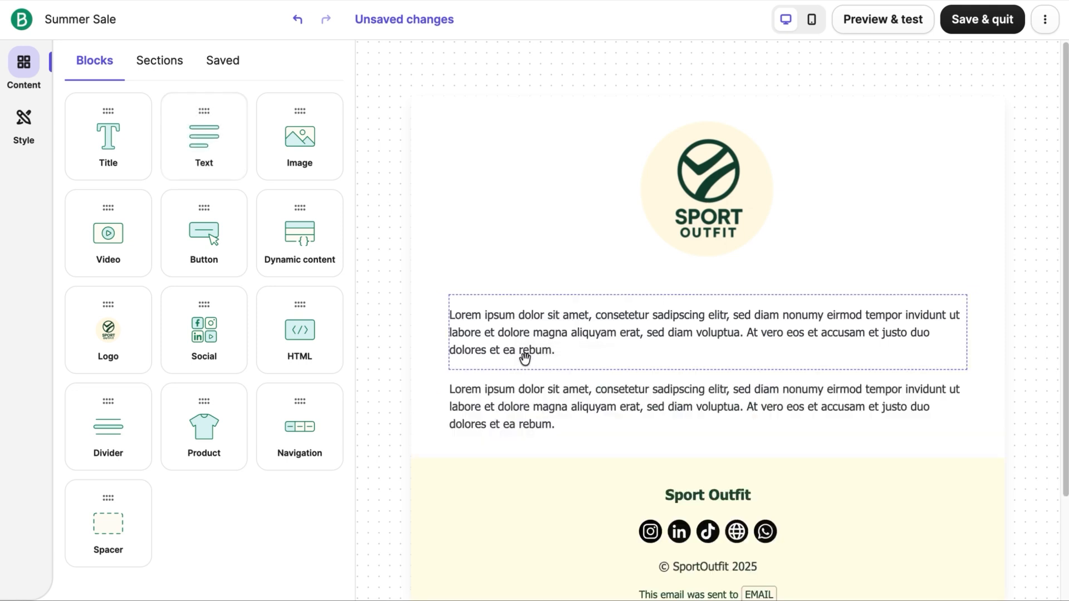
# Step: Try center and right text alignment and single and double line height on the first text block, restoring left alignment and the middle line height
pyautogui.click(525, 355)
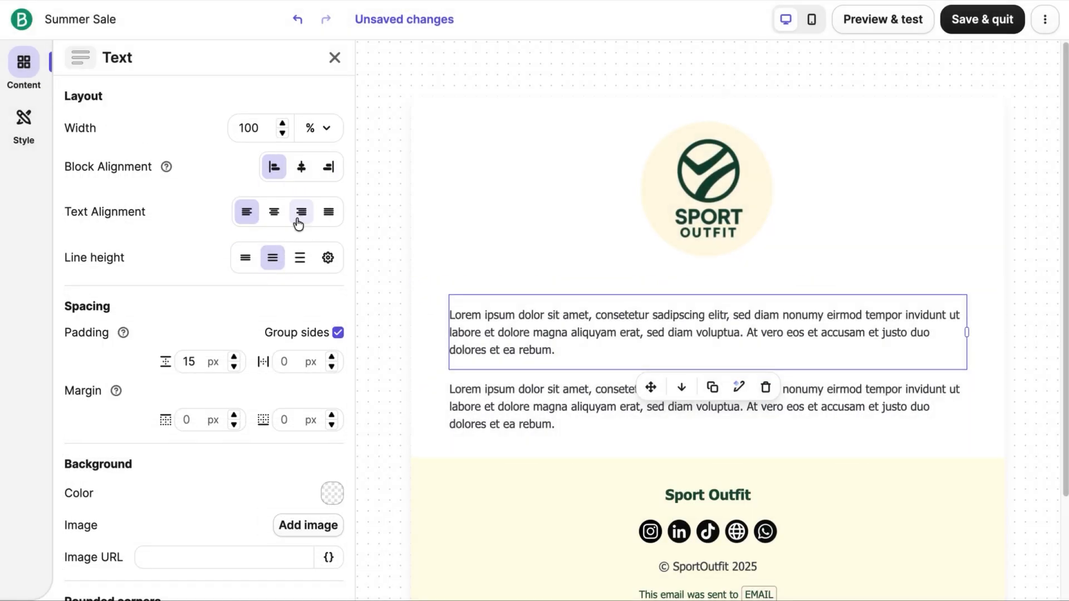
pyautogui.click(275, 212)
pyautogui.click(301, 214)
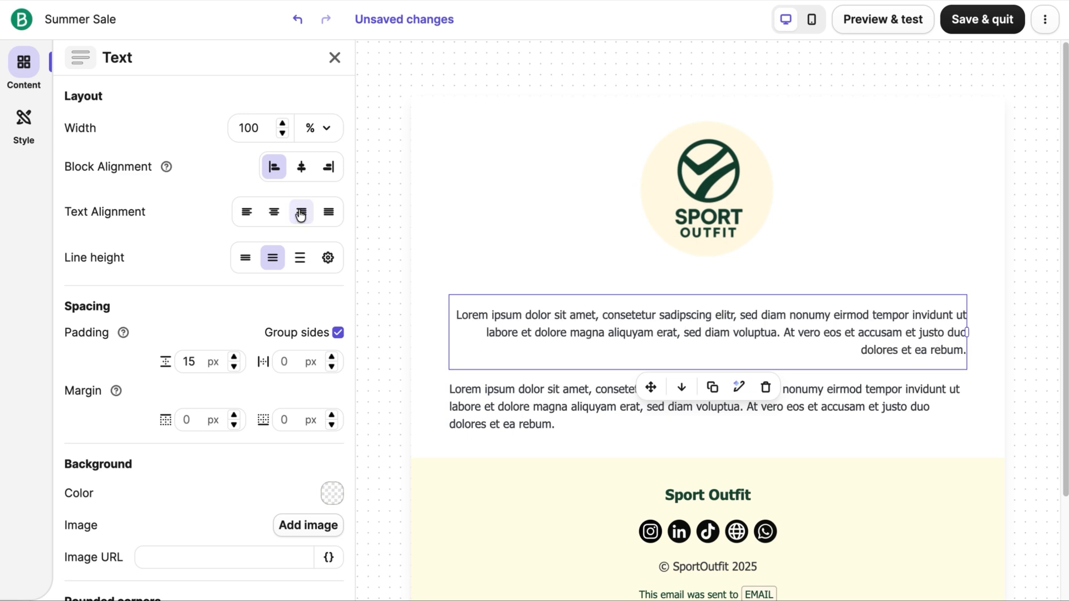
pyautogui.click(251, 214)
pyautogui.click(257, 263)
pyautogui.click(299, 258)
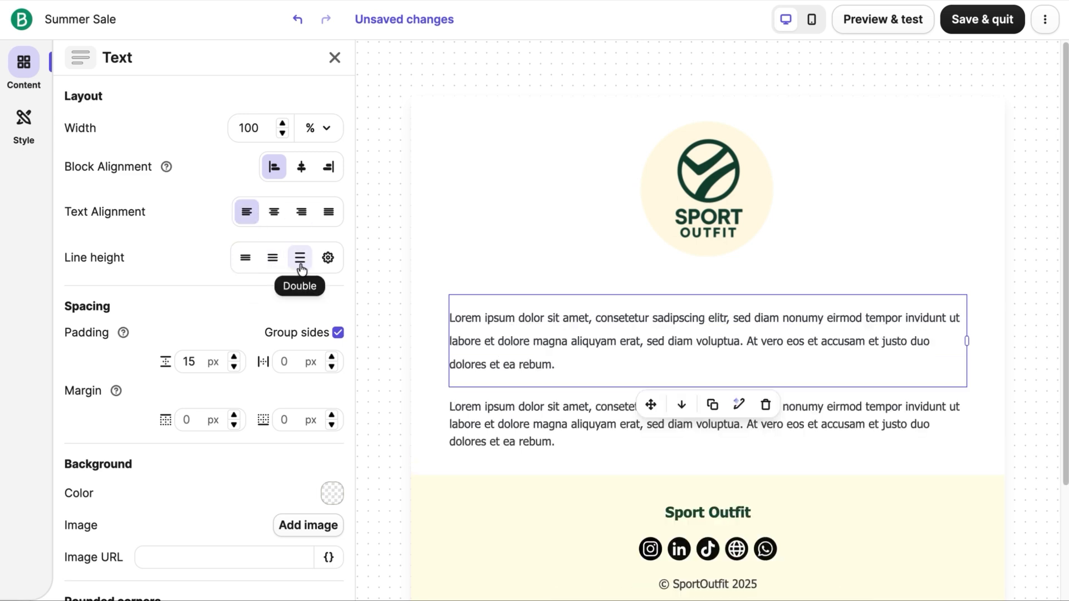
pyautogui.click(278, 271)
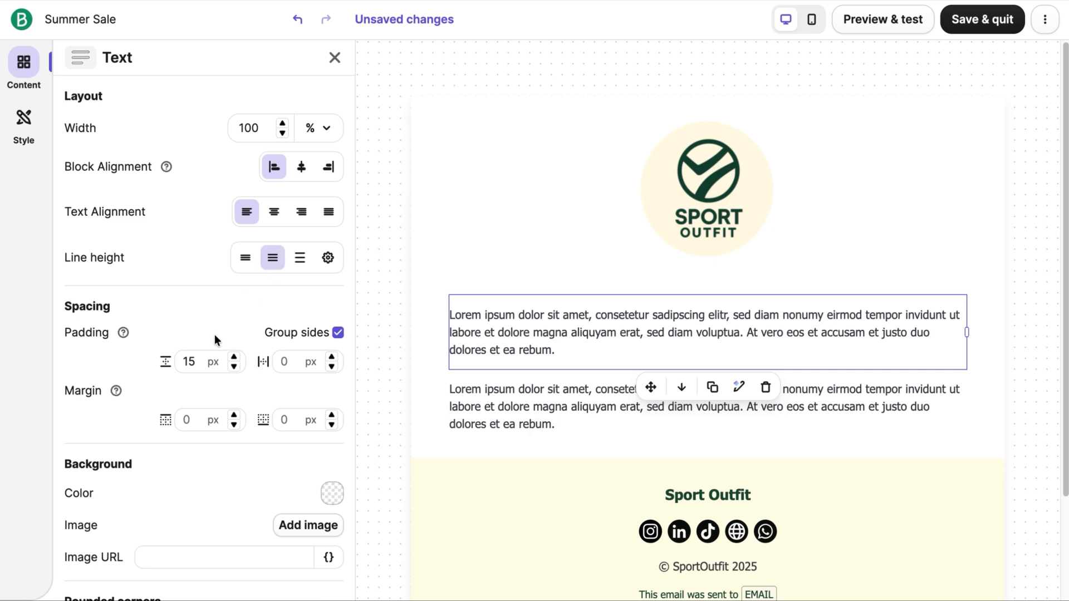
pyautogui.click(201, 356)
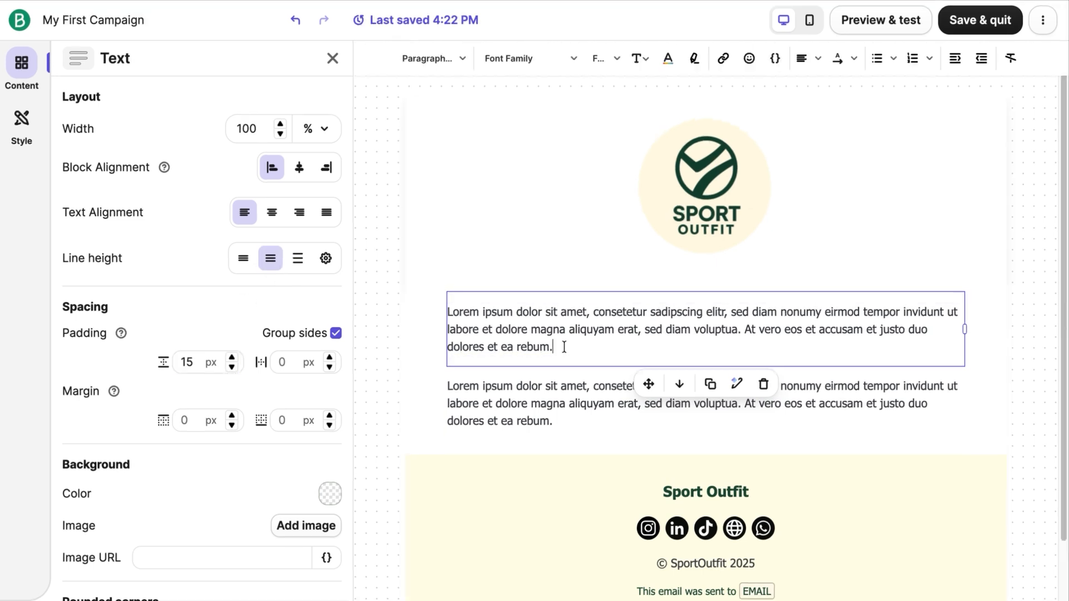
# Step: Replace the first text block's placeholder with the summer copy announcing the brand new hiking collection, beginning "Summer is here"
pyautogui.moveTo(564, 347); pyautogui.dragTo(444, 310)
pyautogui.write('Summer is here, and it’s the perfect time to hit the trails. We’ve just launched our brand new hiking collection, designed for comfort, durability, and style.')
# Step: Format the words "brand new hiking collection" as bold, italic and underlined, in the first dark green brand color
pyautogui.moveTo(573, 329); pyautogui.dragTo(710, 329)
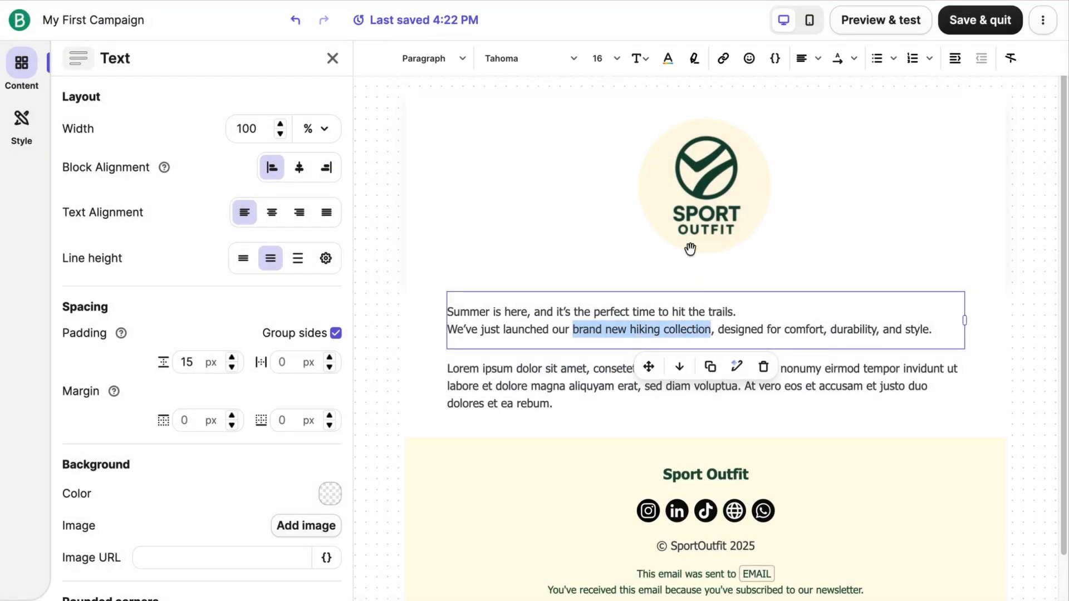
pyautogui.click(639, 58)
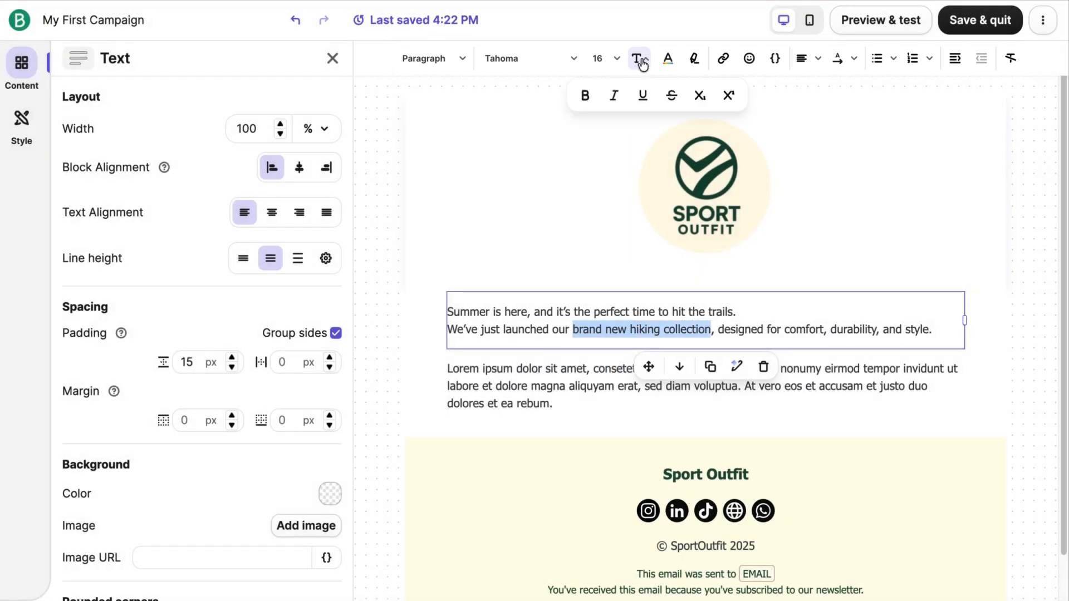
pyautogui.click(585, 97)
pyautogui.click(613, 97)
pyautogui.click(641, 98)
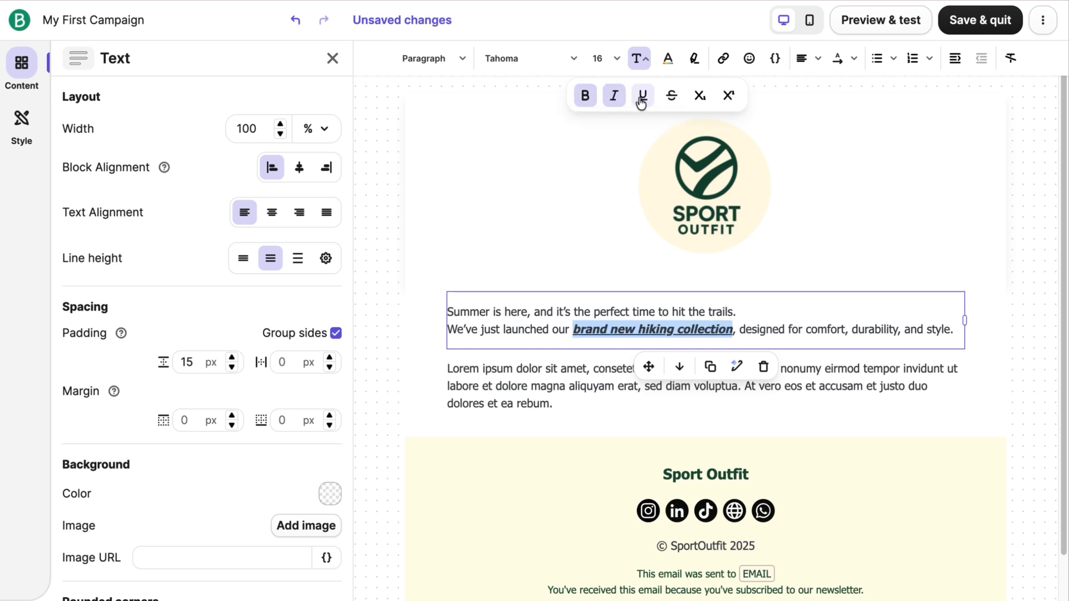
pyautogui.click(667, 58)
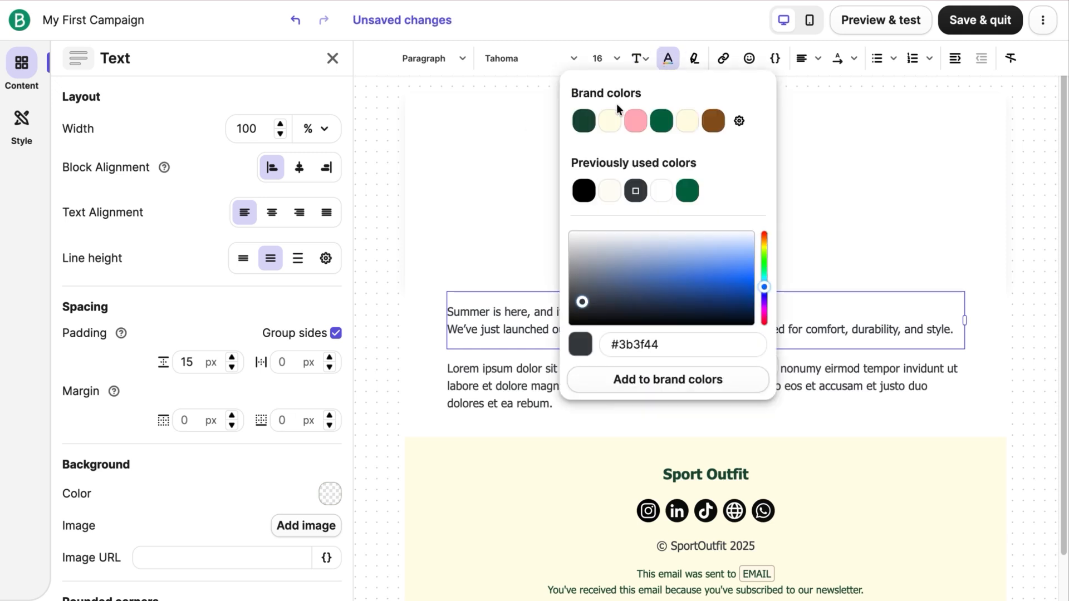
pyautogui.click(580, 118)
# Step: Link the words "brand new hiking collection" to the absolute URL sport-outfit.com
pyautogui.click(723, 58)
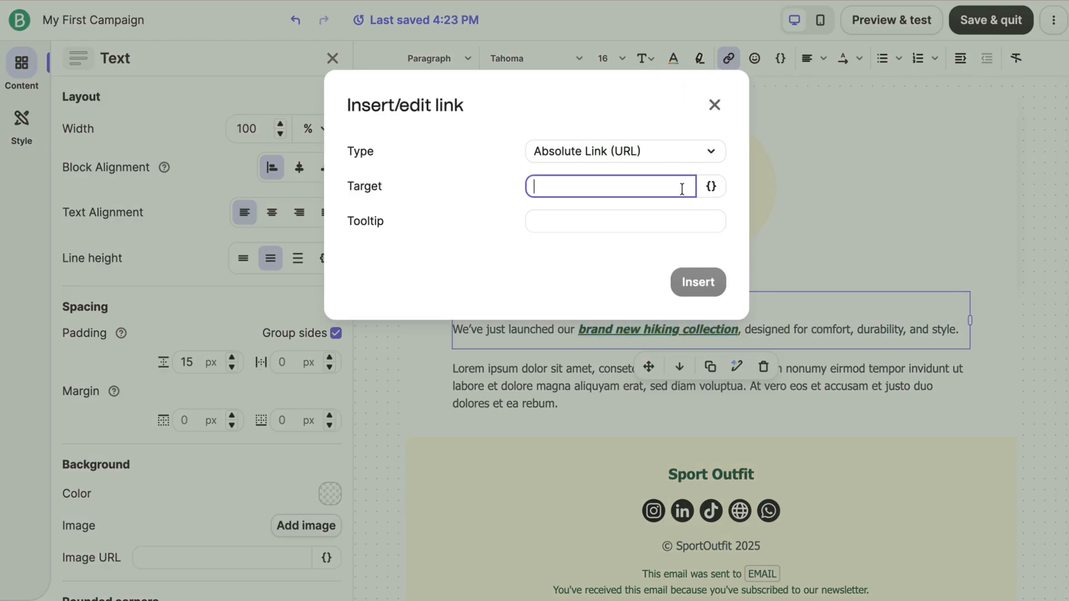
pyautogui.write('sport-outfit.com')
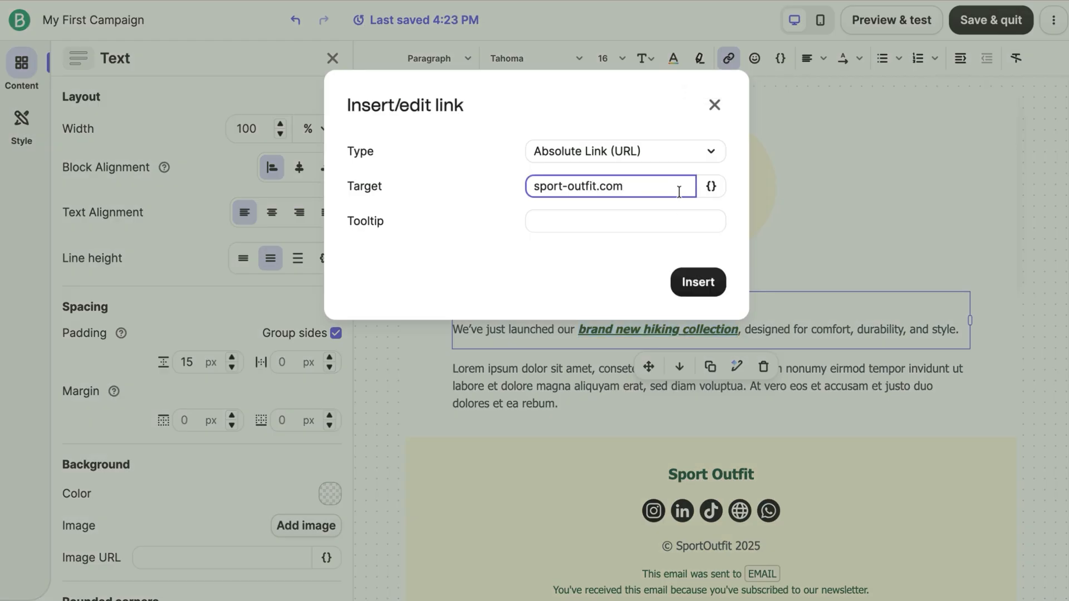
pyautogui.click(698, 282)
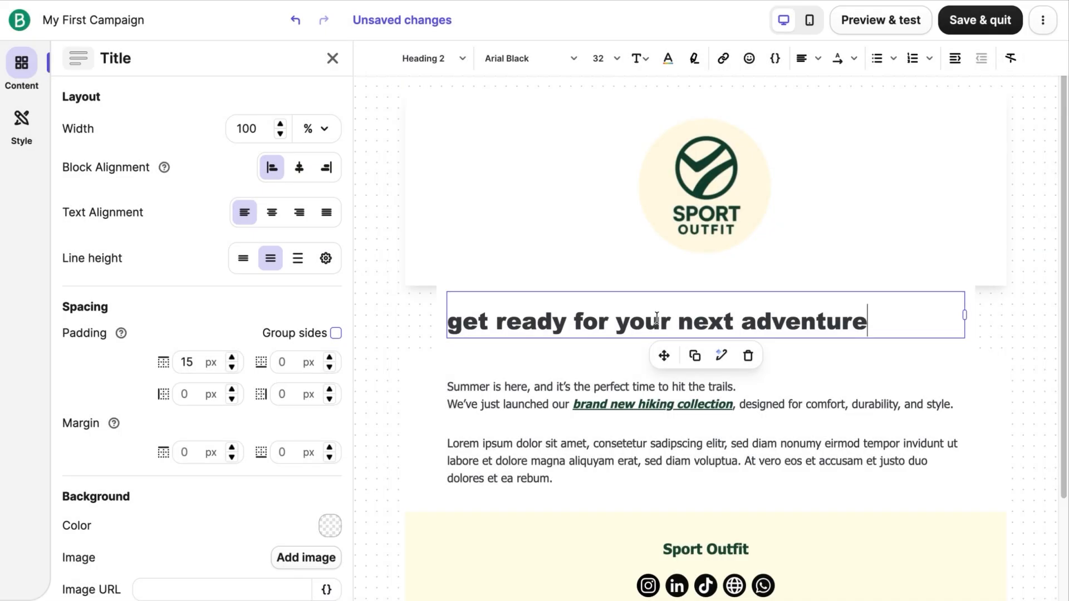
# Step: Apply the Heading 1 style to the whole title "get ready for your next adventure"
pyautogui.tripleClick(658, 322)
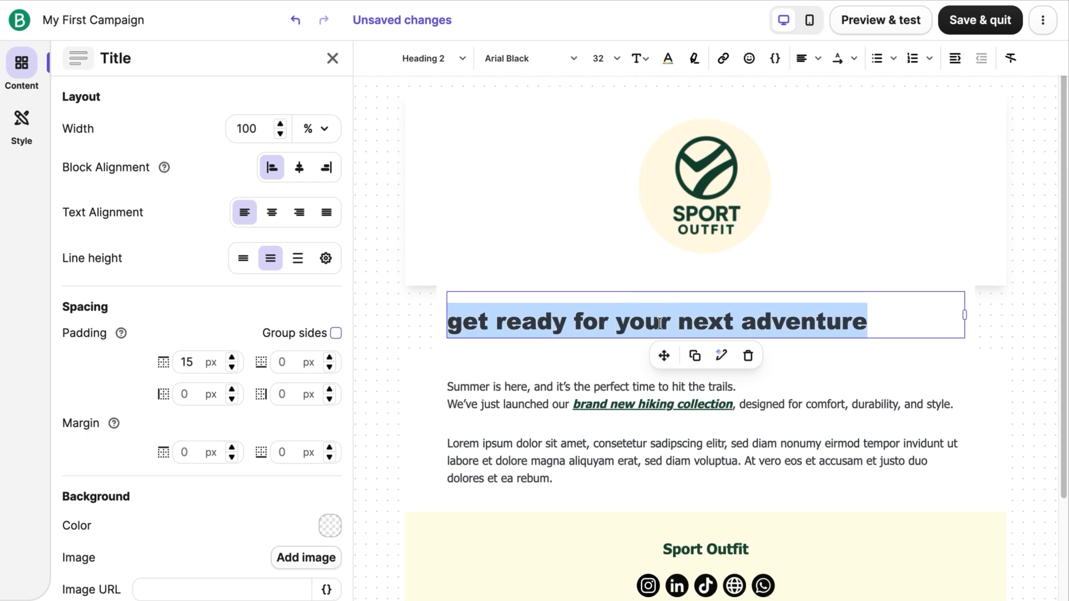
pyautogui.click(459, 60)
pyautogui.click(449, 128)
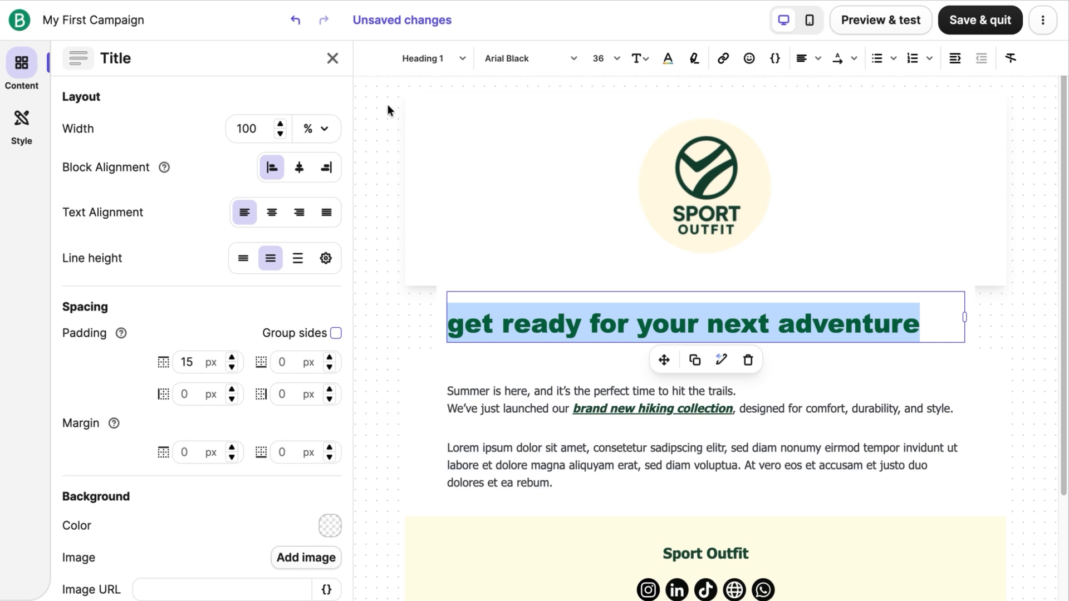
# Step: Put a comma before the title text and insert the FIRSTNAME contact attribute in front of it
pyautogui.press('Left')
pyautogui.write(',')
pyautogui.press('Left')
pyautogui.press('Left')
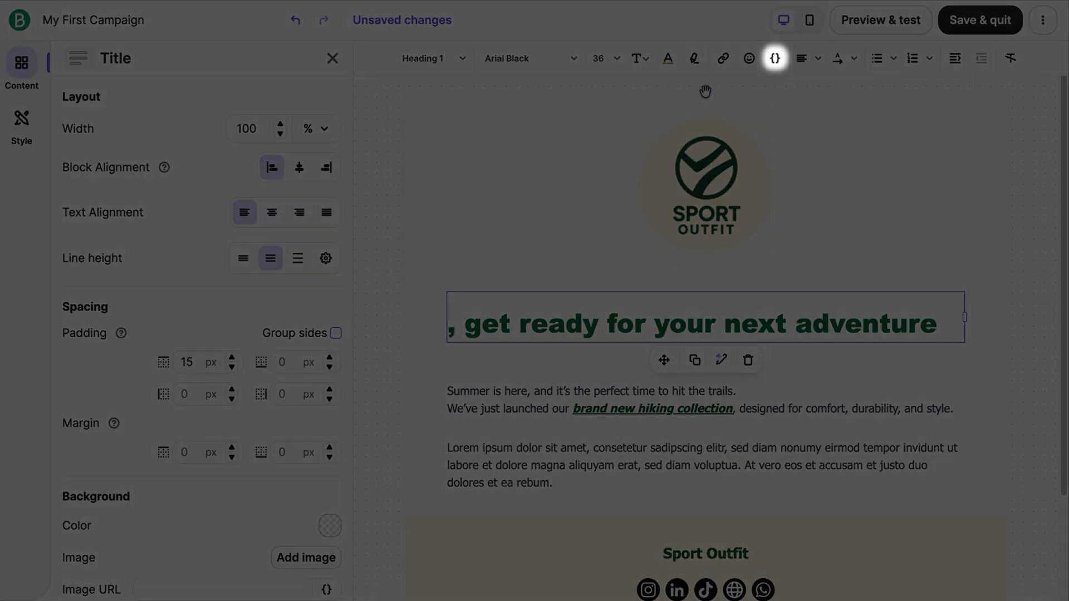
pyautogui.click(775, 58)
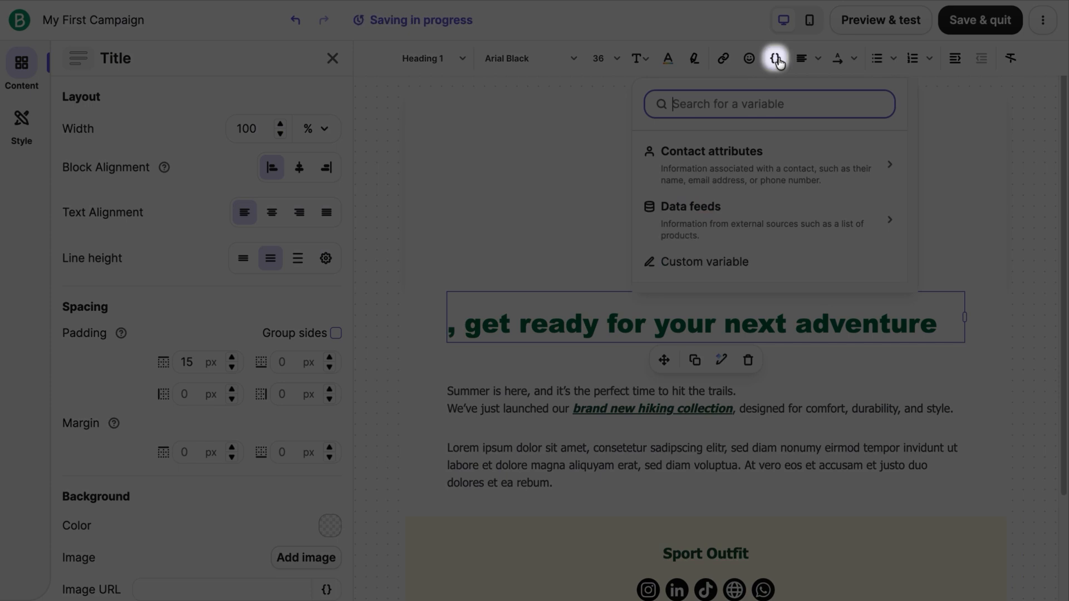
pyautogui.click(786, 152)
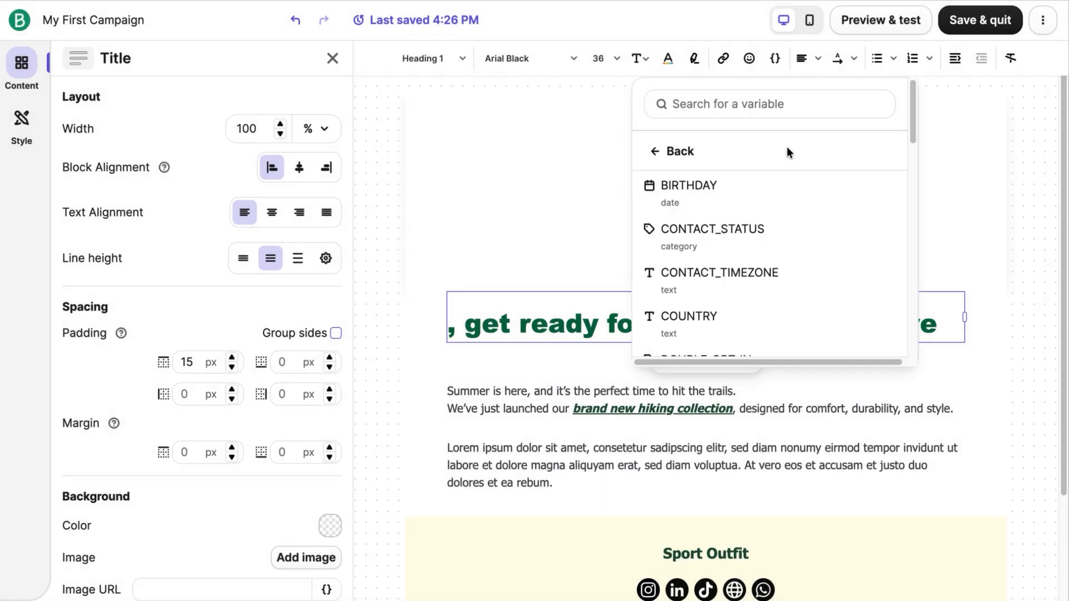
pyautogui.moveTo(907, 114); pyautogui.dragTo(907, 190)
pyautogui.click(840, 189)
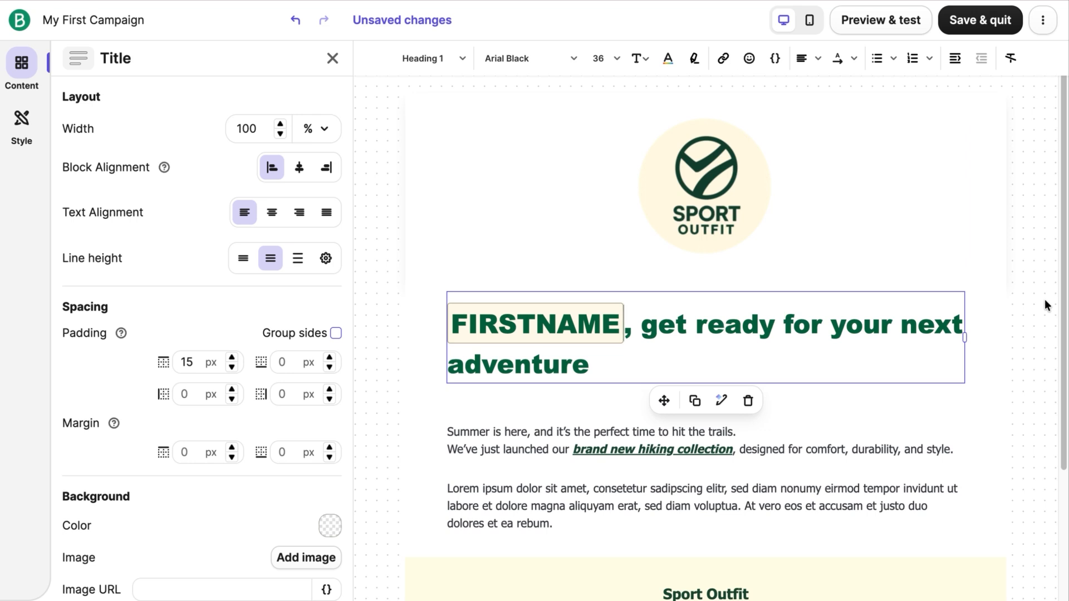
# Step: Open AI text generation for the title block and switch to refining its text with AI
pyautogui.click(721, 400)
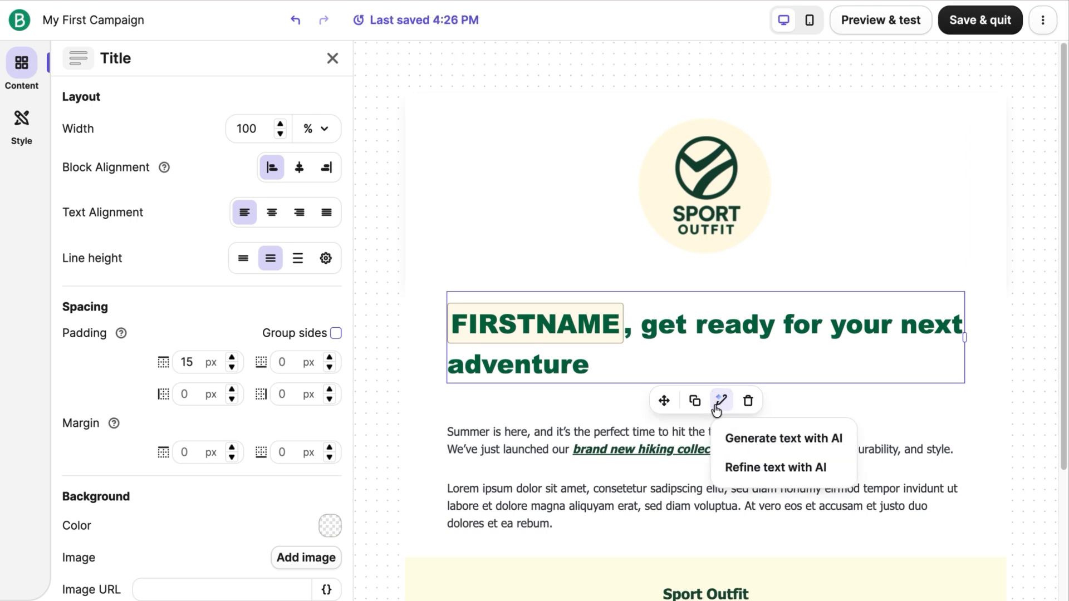
pyautogui.click(749, 439)
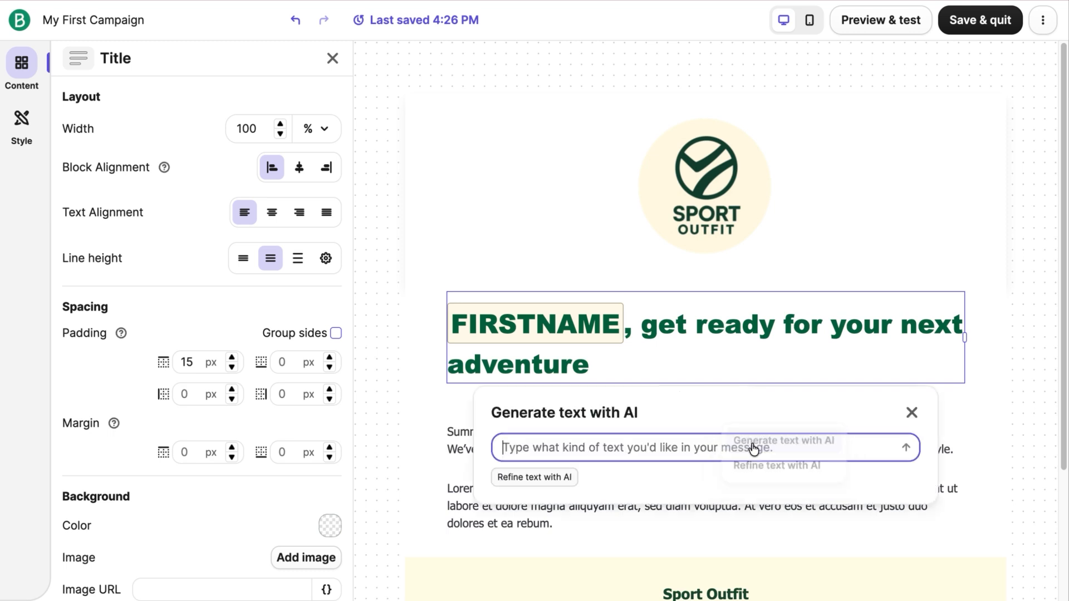
pyautogui.click(569, 477)
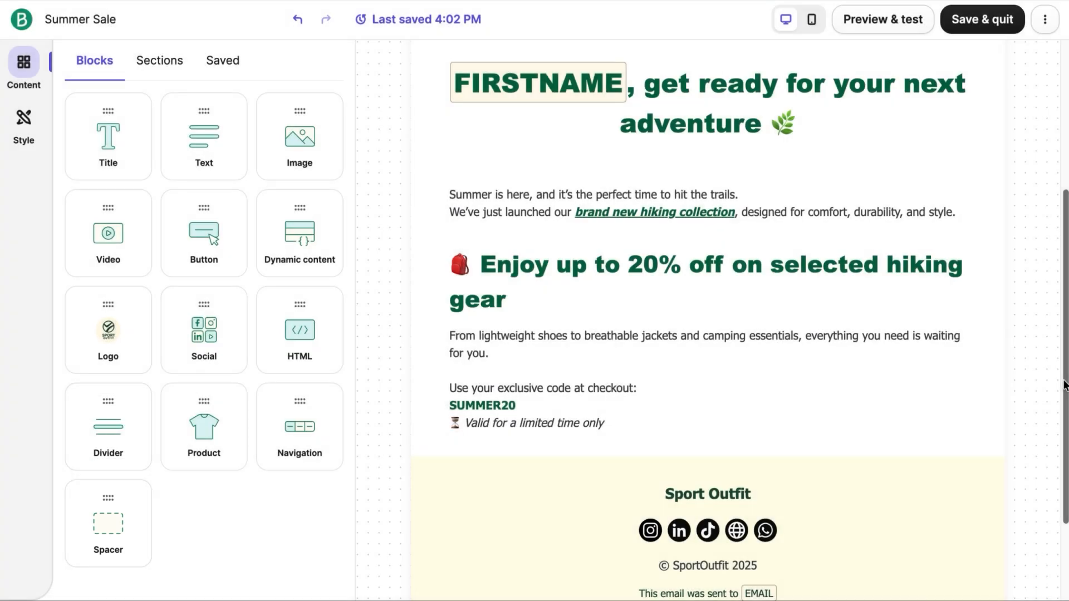
# Step: Add spacers above the "Enjoy up to 20% off" heading, below the discount code text, and directly under the heading
pyautogui.moveTo(112, 519); pyautogui.dragTo(503, 267)
pyautogui.moveTo(110, 521); pyautogui.dragTo(400, 487)
pyautogui.moveTo(131, 529); pyautogui.dragTo(476, 339)
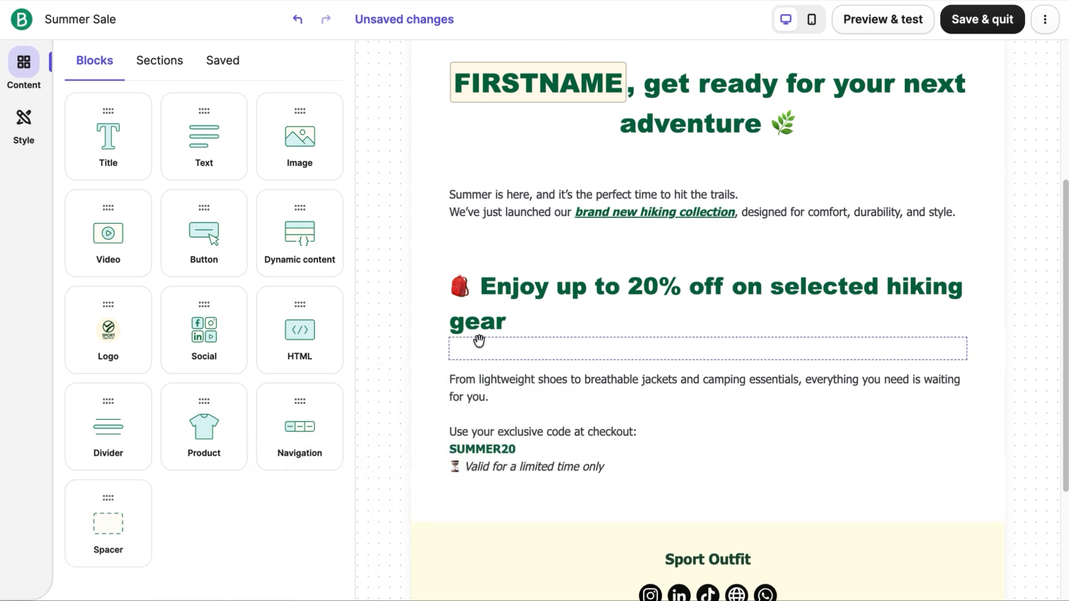
# Step: Set the height of the spacer under the "20% off" heading to 50 px
pyautogui.click(773, 350)
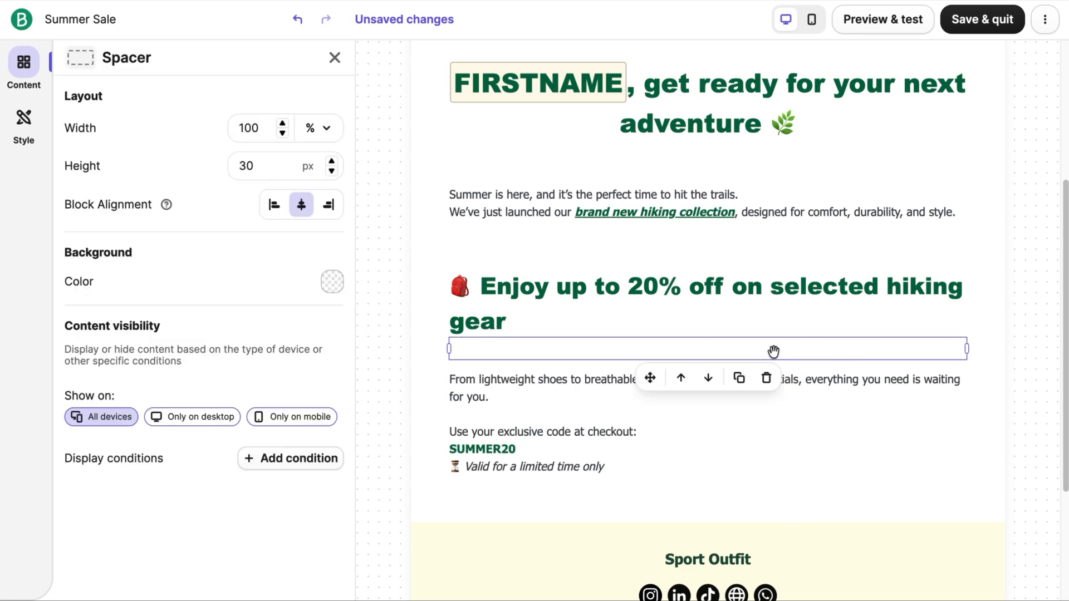
pyautogui.doubleClick(257, 165)
pyautogui.write('50')
pyautogui.press('Escape')
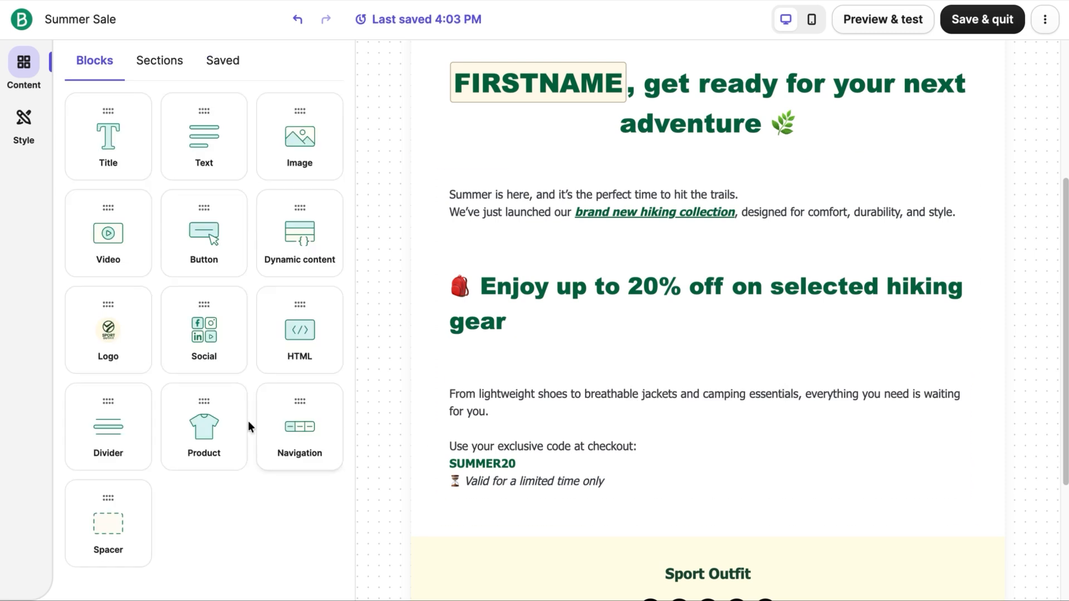
# Step: Add a divider above the "20% off" heading and make it 2 px thick, dashed and brand green
pyautogui.moveTo(123, 426); pyautogui.dragTo(569, 246)
pyautogui.click(649, 281)
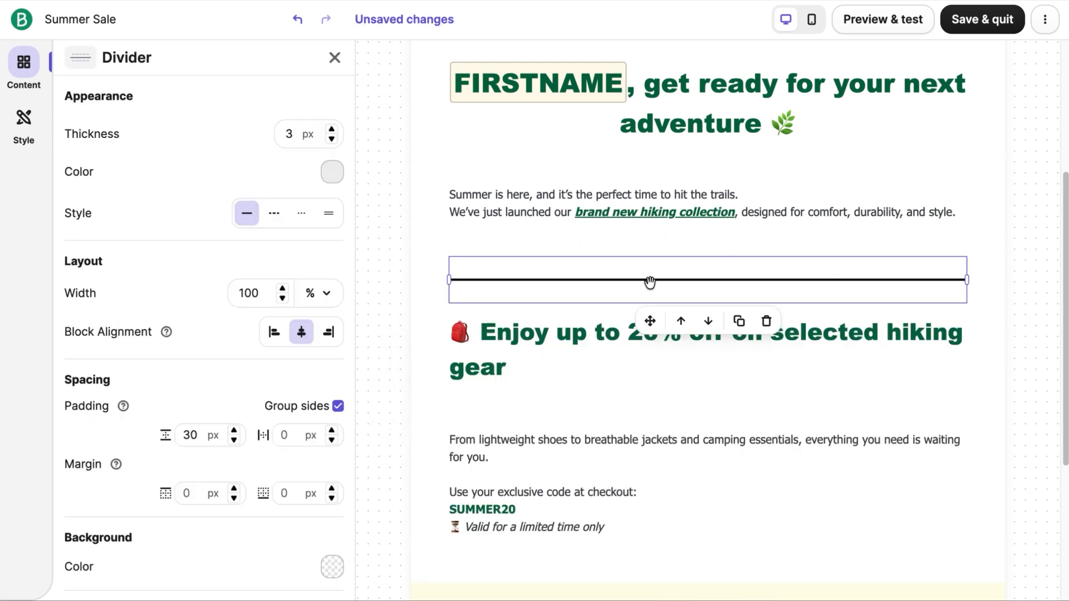
pyautogui.click(332, 138)
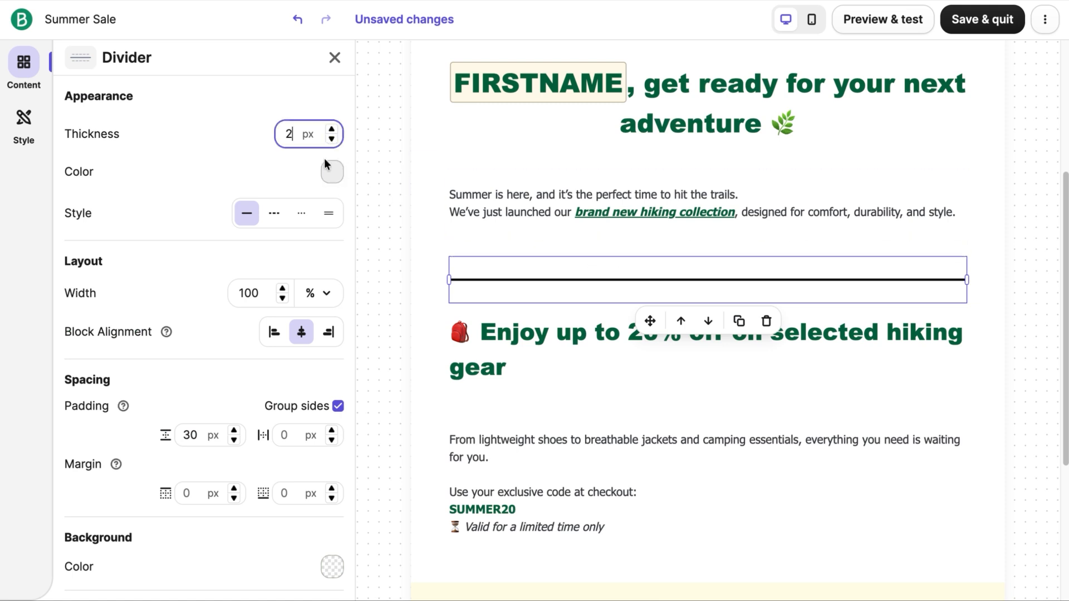
pyautogui.click(274, 214)
pyautogui.click(330, 174)
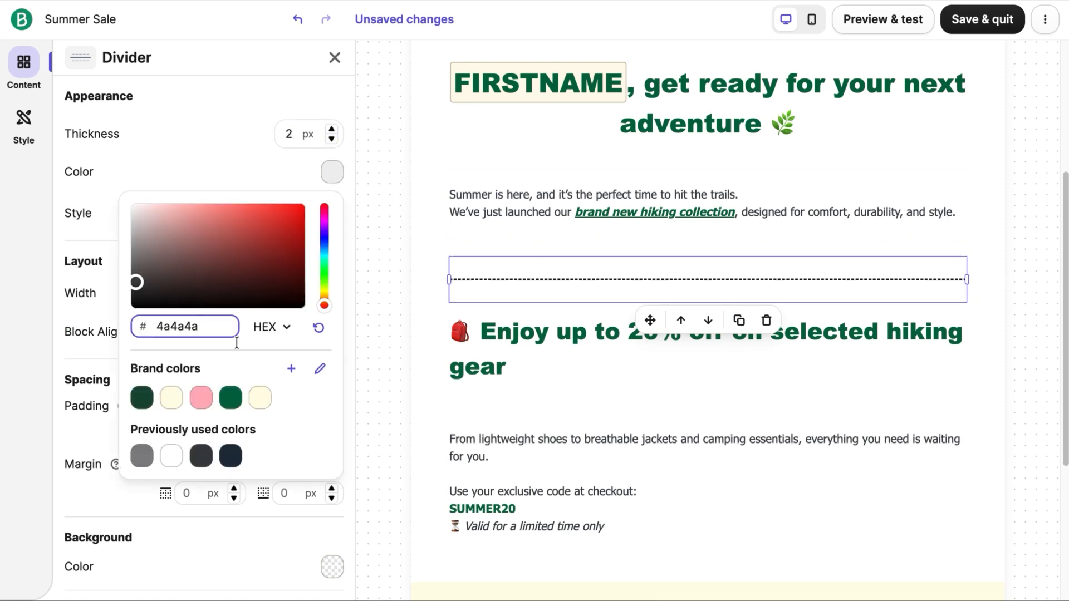
pyautogui.click(231, 397)
pyautogui.click(235, 172)
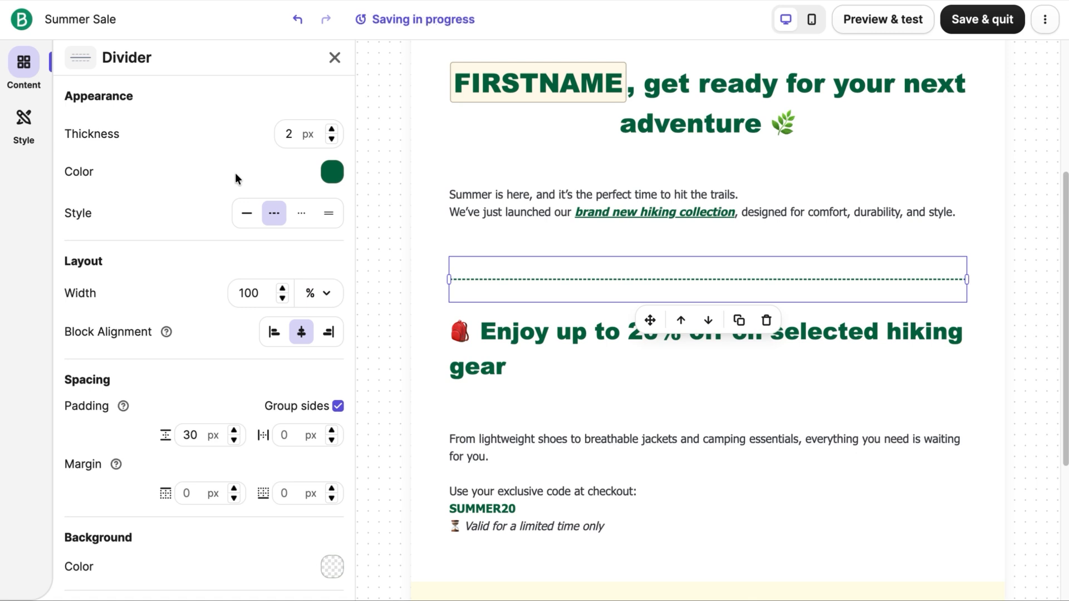
pyautogui.click(1018, 295)
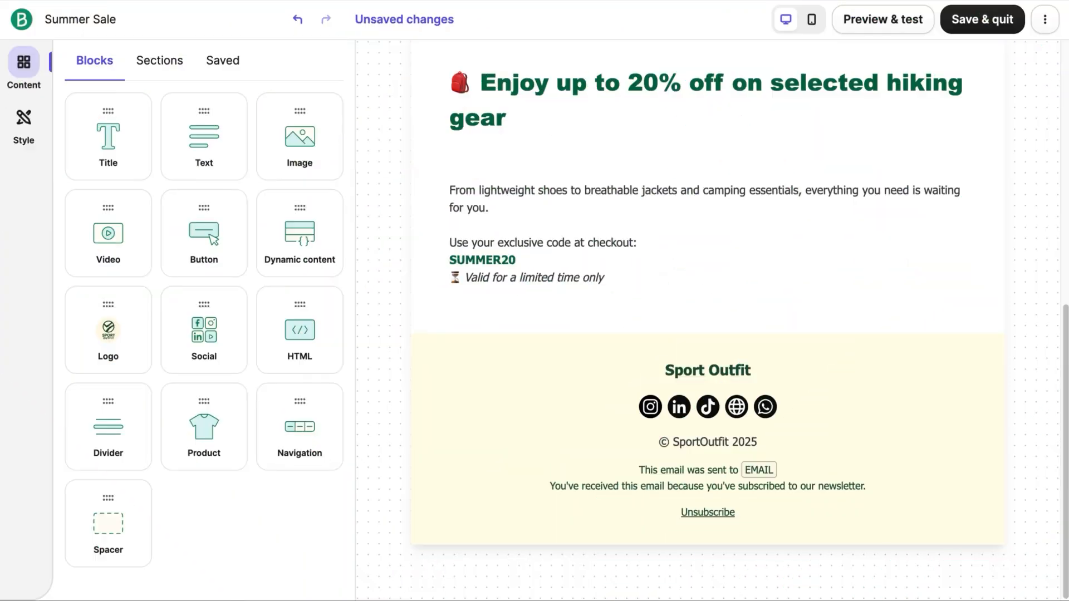
# Step: Add an image block below the discount code text and resize it to 64% width
pyautogui.moveTo(310, 167); pyautogui.dragTo(587, 315)
pyautogui.moveTo(1065, 332); pyautogui.dragTo(1065, 387)
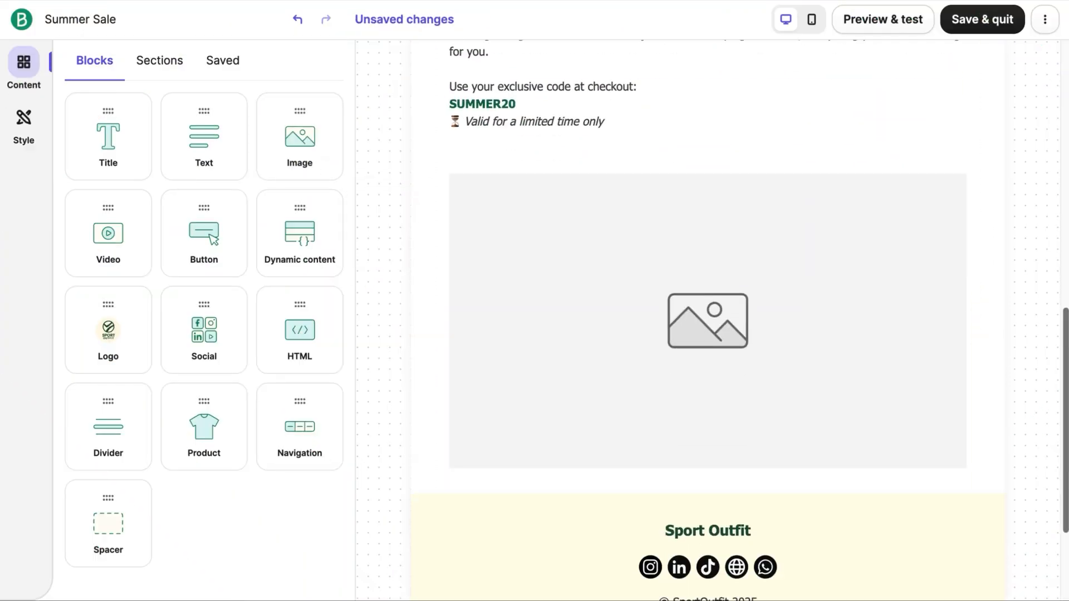
pyautogui.click(957, 470)
pyautogui.moveTo(965, 475); pyautogui.dragTo(872, 369)
# Step: Open the Content Library for the image block and look through its stock image, GIF and Canva sources
pyautogui.click(801, 310)
pyautogui.click(727, 250)
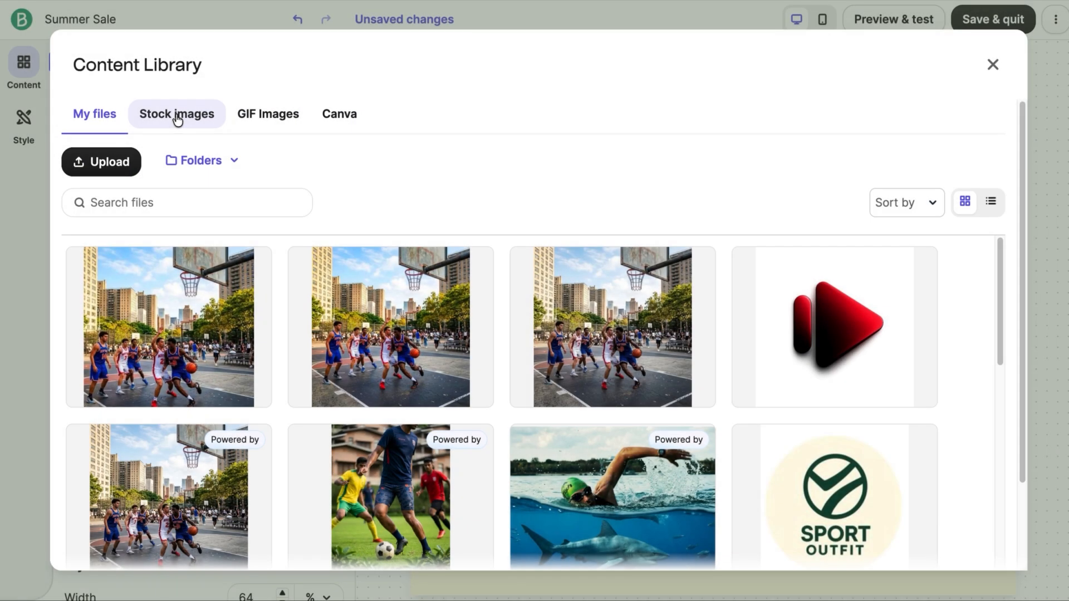
pyautogui.click(175, 113)
pyautogui.click(278, 129)
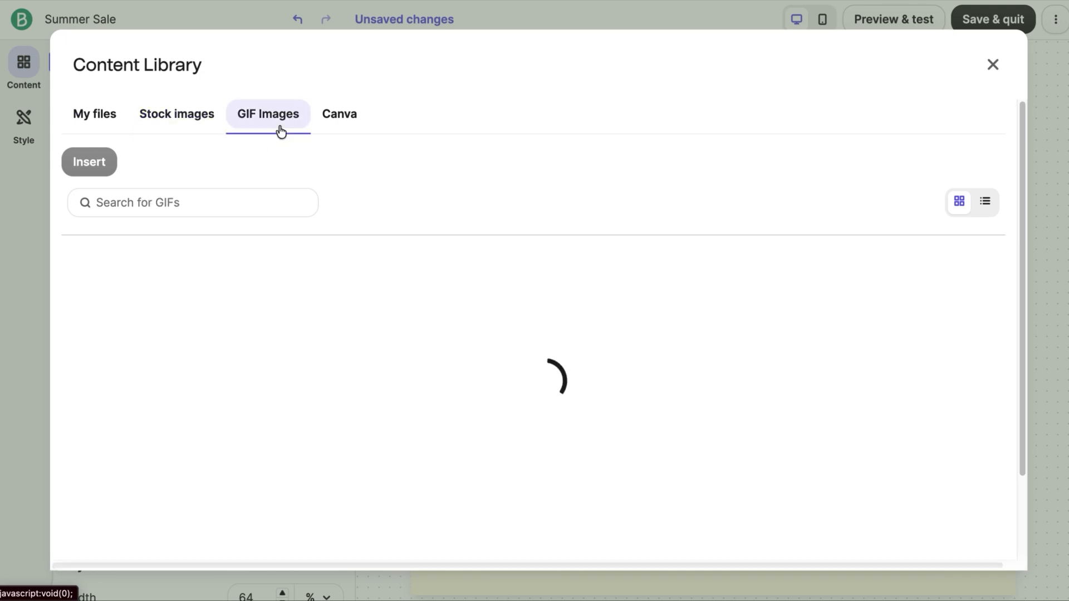
pyautogui.click(352, 132)
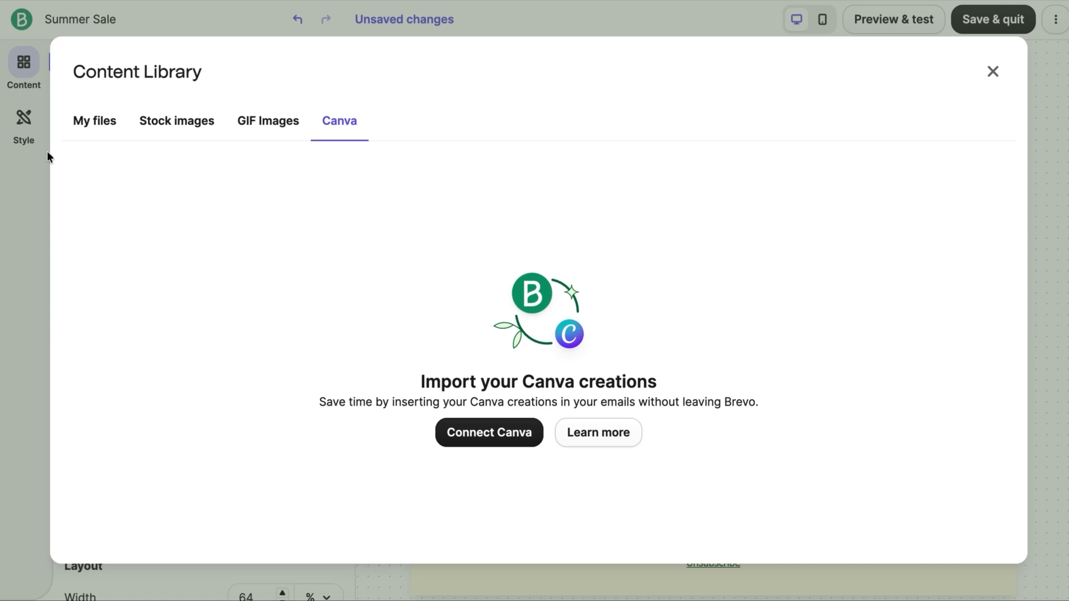
# Step: Insert the orange jacket picture 2025-10-20_17-54-40_png from the uploaded files into the image block
pyautogui.click(97, 124)
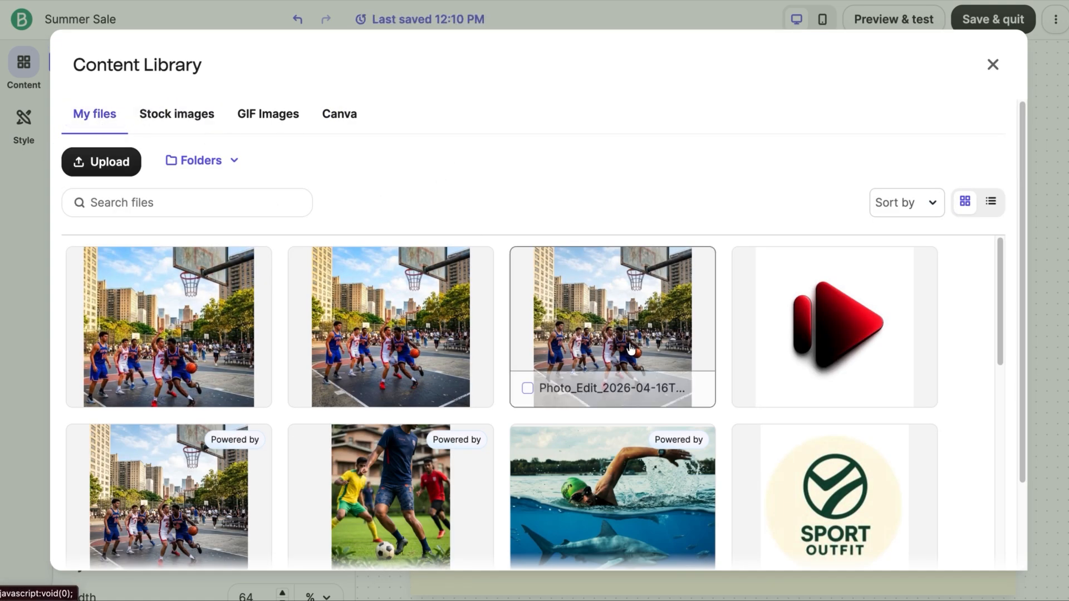
pyautogui.scroll(-10, 630, 349)
pyautogui.click(224, 336)
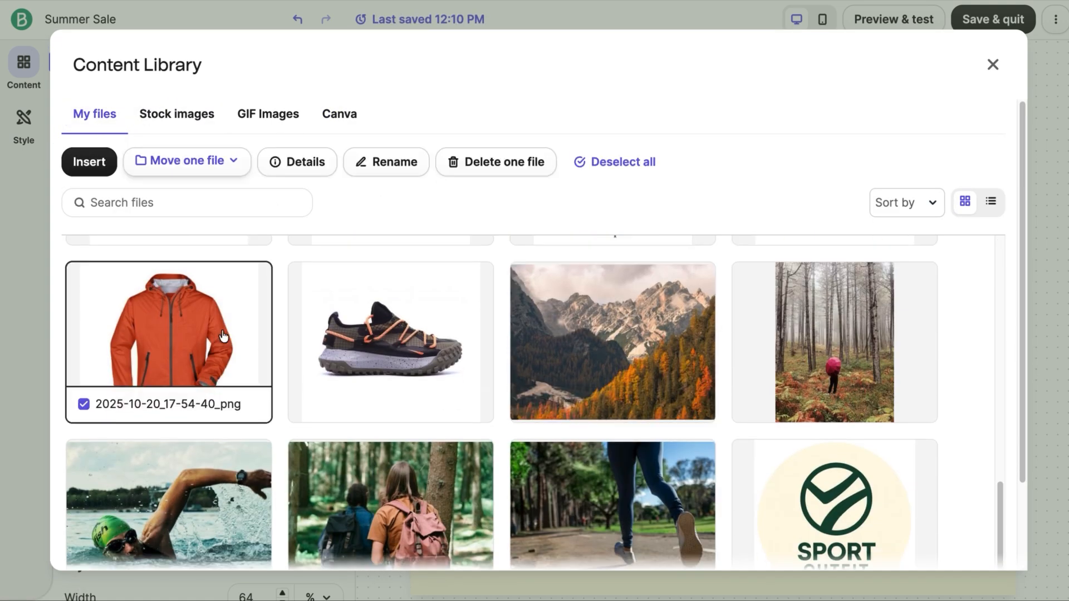
pyautogui.click(86, 172)
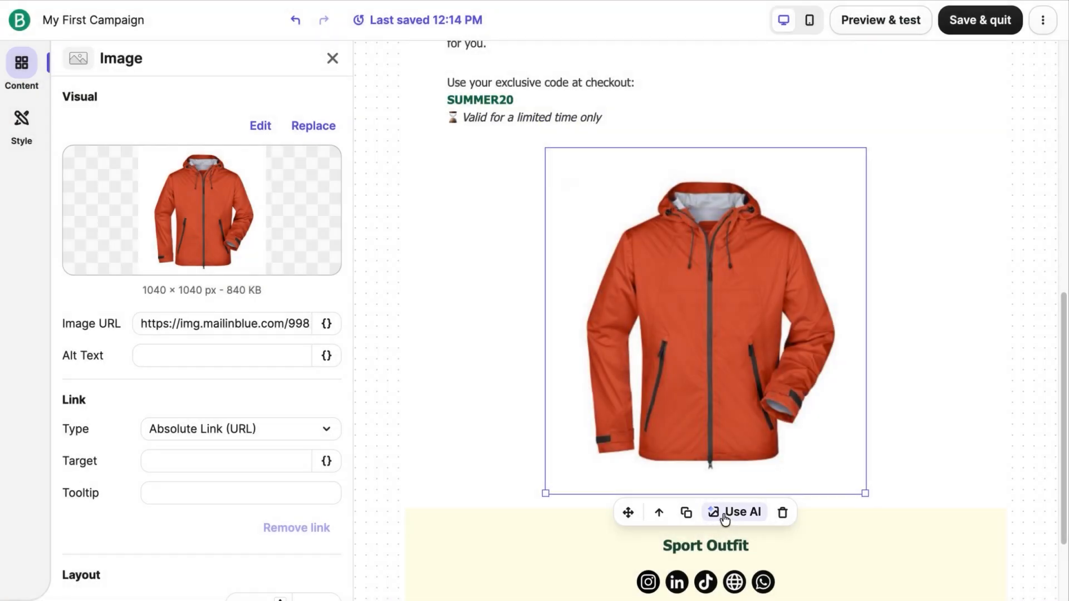
# Step: Look through the AI image refinement options for the jacket image and close them without changing anything
pyautogui.click(723, 515)
pyautogui.moveTo(1066, 399); pyautogui.dragTo(1065, 454)
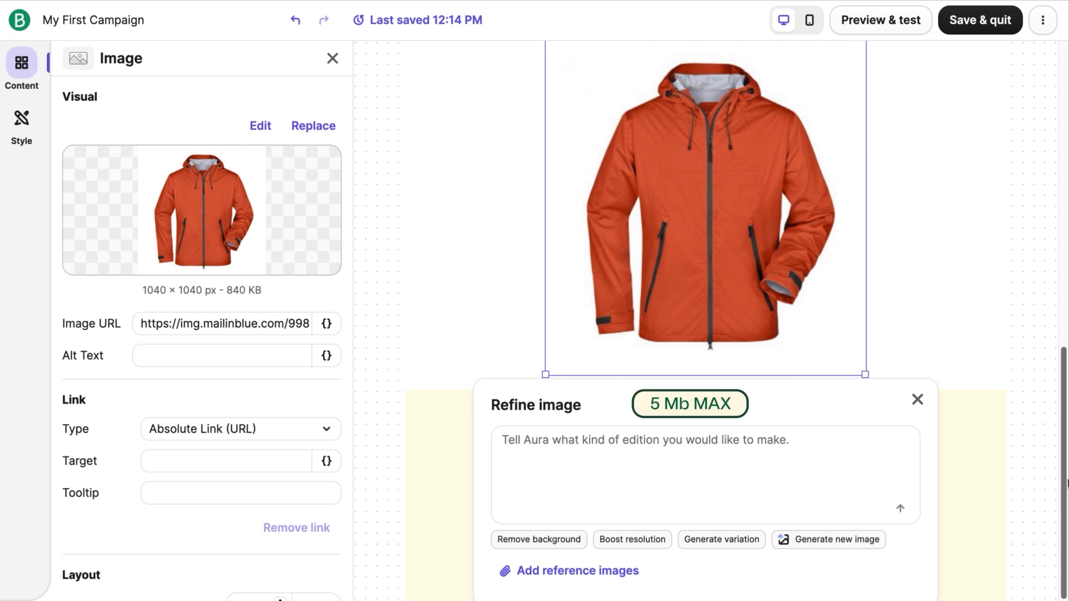
pyautogui.scroll(1, 941, 471)
pyautogui.click(917, 450)
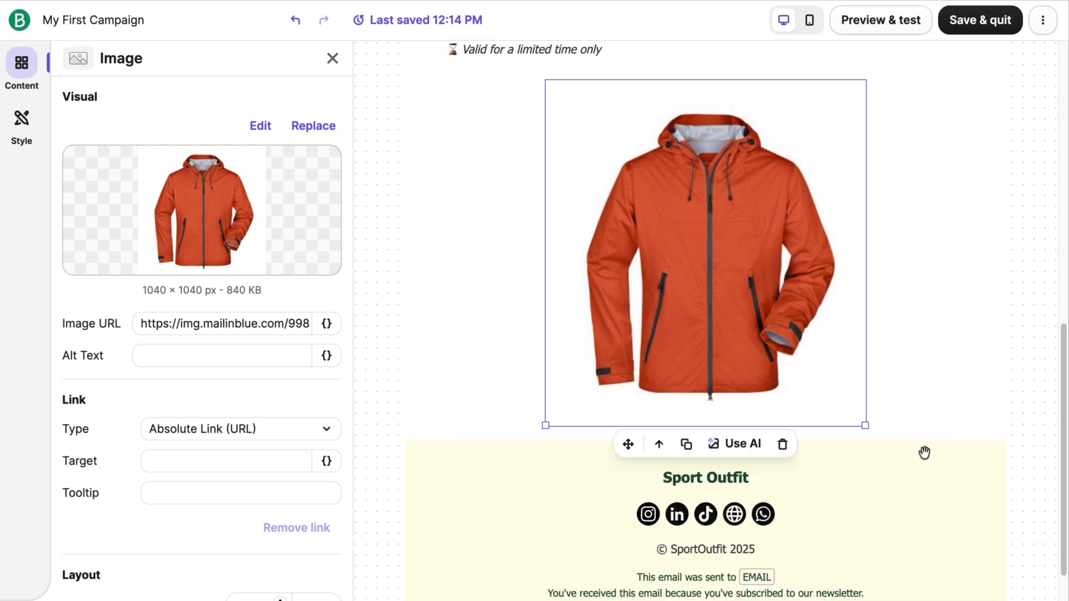
pyautogui.click(184, 357)
pyautogui.write('O')
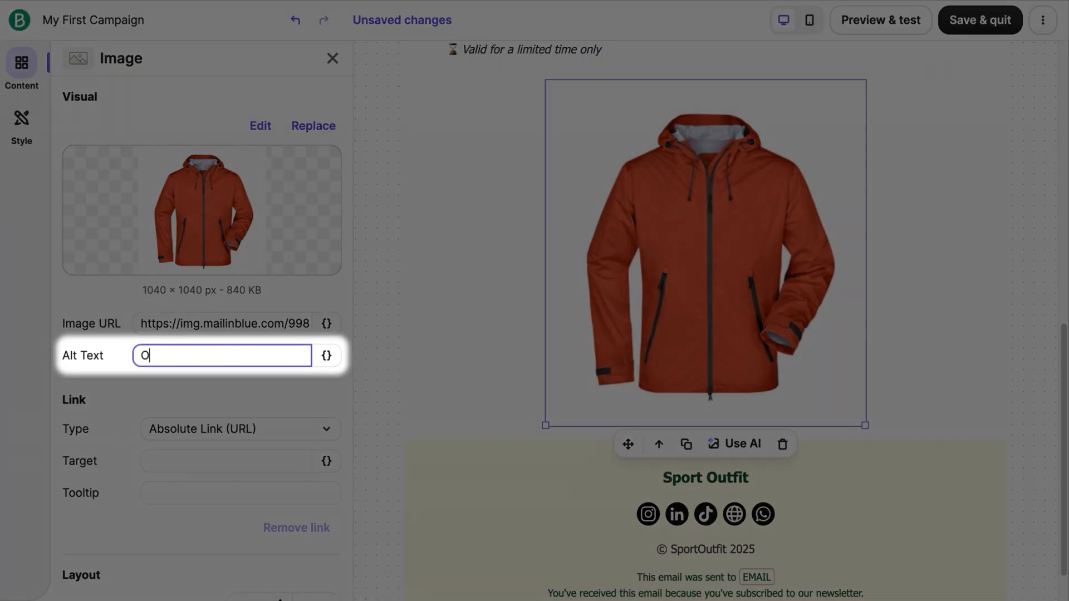
pyautogui.write('range Jacket')
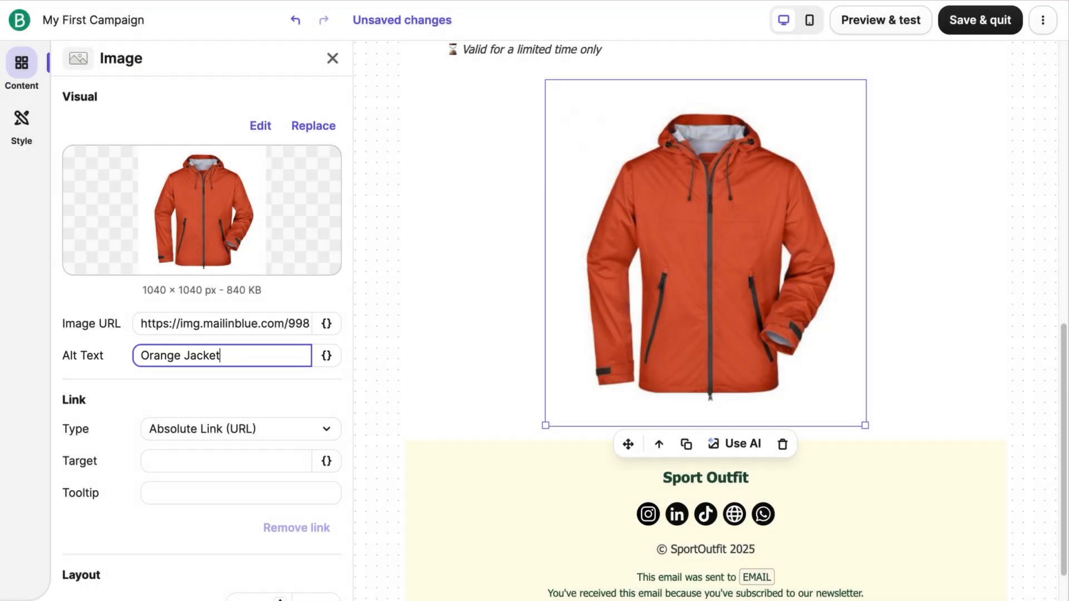
pyautogui.click(233, 382)
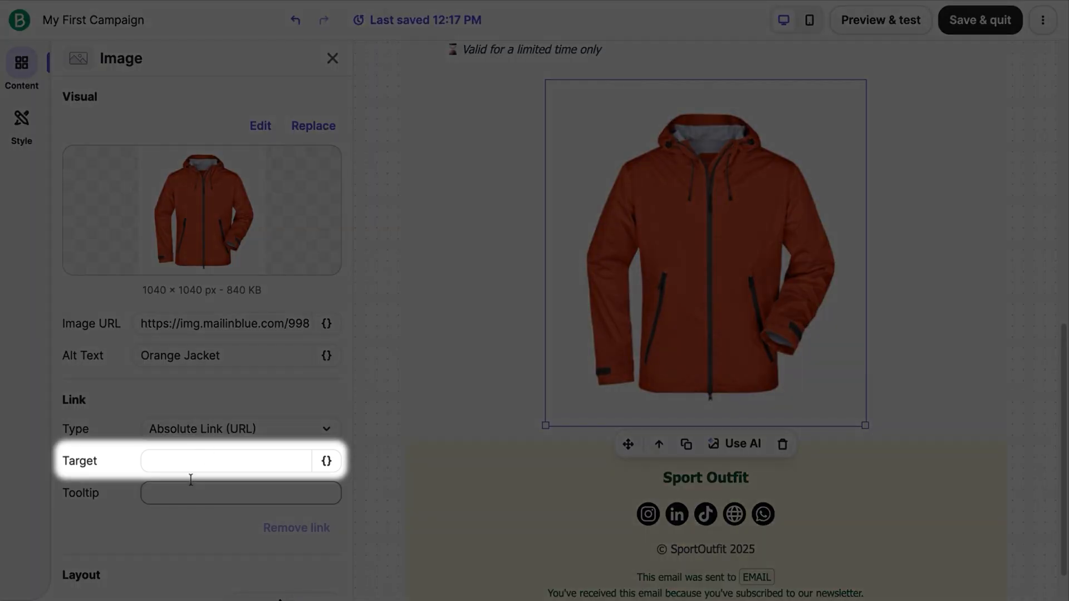
pyautogui.click(196, 464)
pyautogui.write('https://sport-outfit.com/')
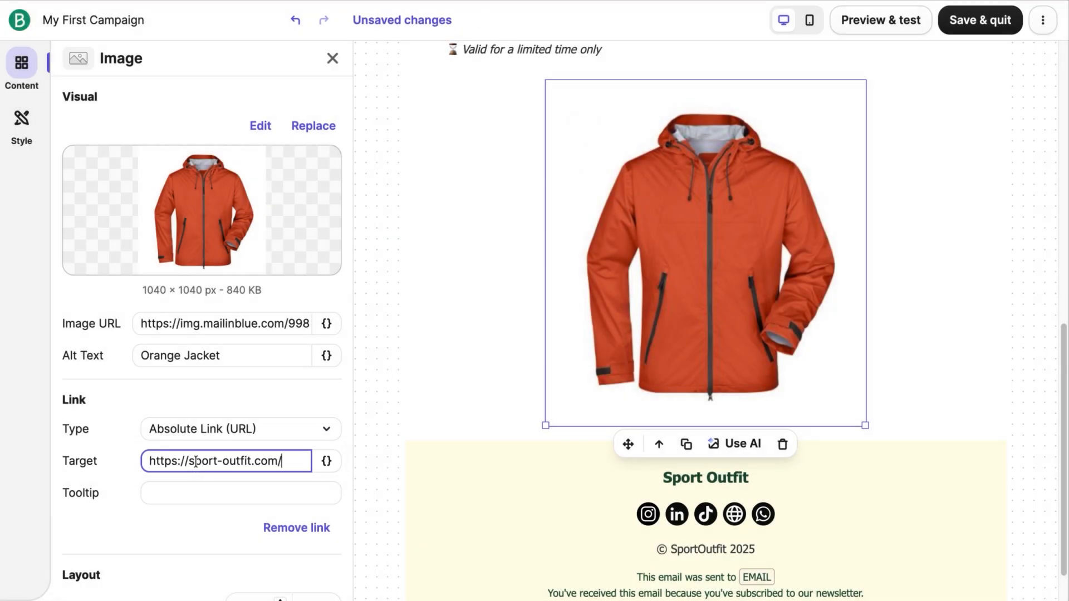
pyautogui.click(222, 393)
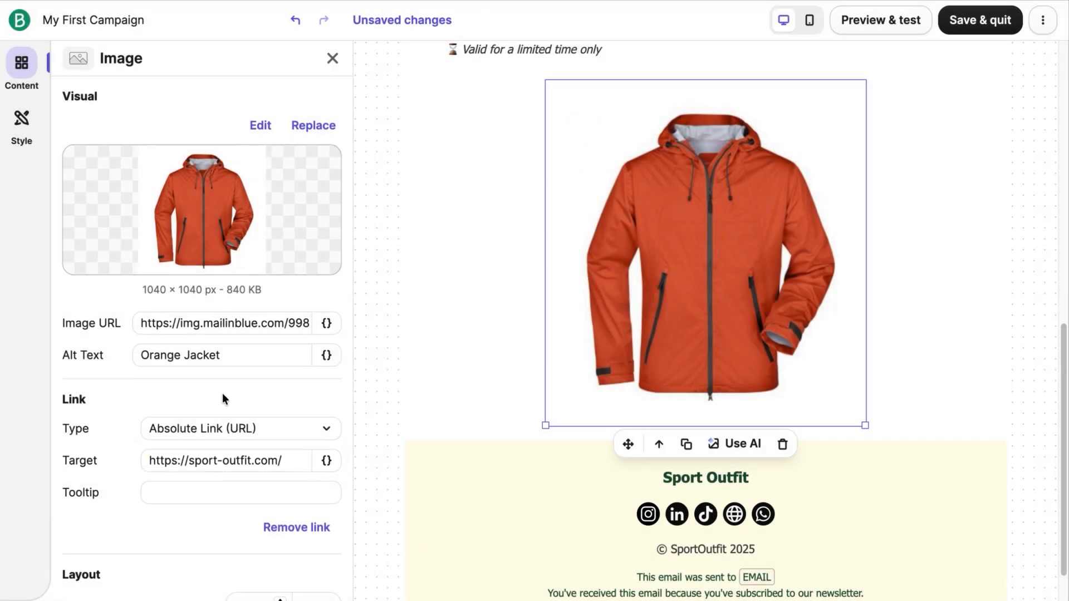
# Step: Round the jacket image's corners with a 20 px radius and add a 3 px dark green border on all sides
pyautogui.scroll(-4, 222, 393)
pyautogui.scroll(-3, 222, 399)
pyautogui.scroll(-2, 222, 398)
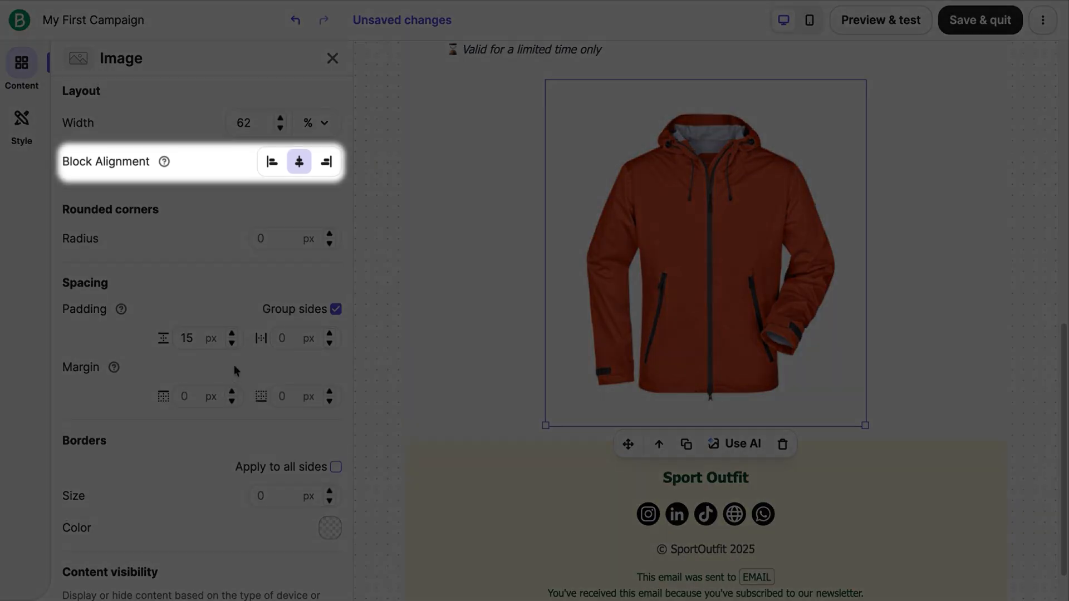
pyautogui.click(263, 239)
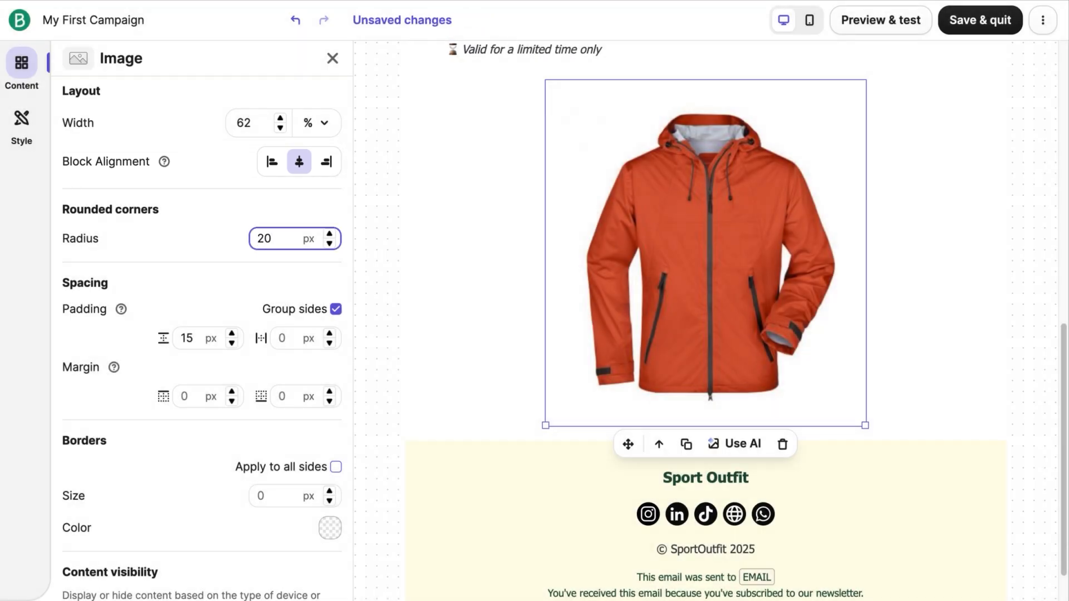
pyautogui.click(330, 529)
pyautogui.click(229, 427)
pyautogui.click(336, 466)
pyautogui.click(329, 490)
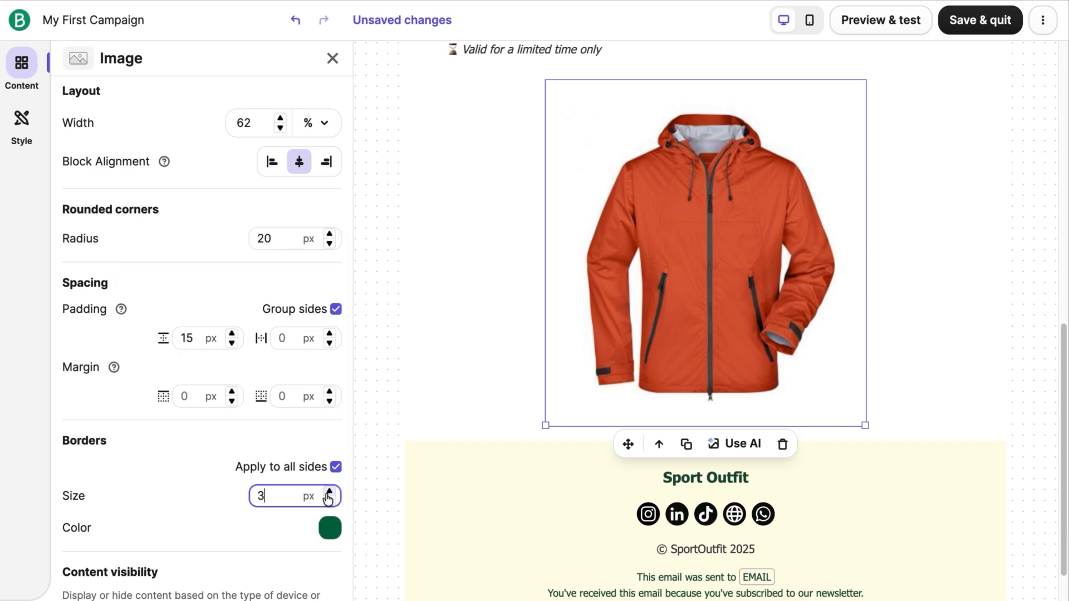
# Step: Open the jacket image in the image editor and crop it to a 3:4 ratio
pyautogui.scroll(10, 178, 489)
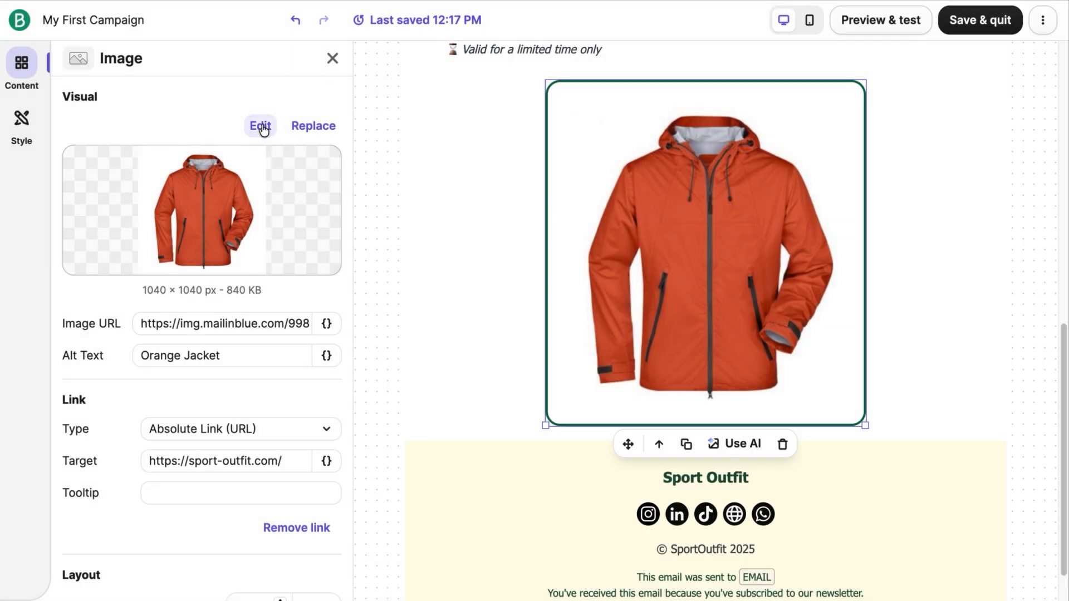
pyautogui.click(261, 126)
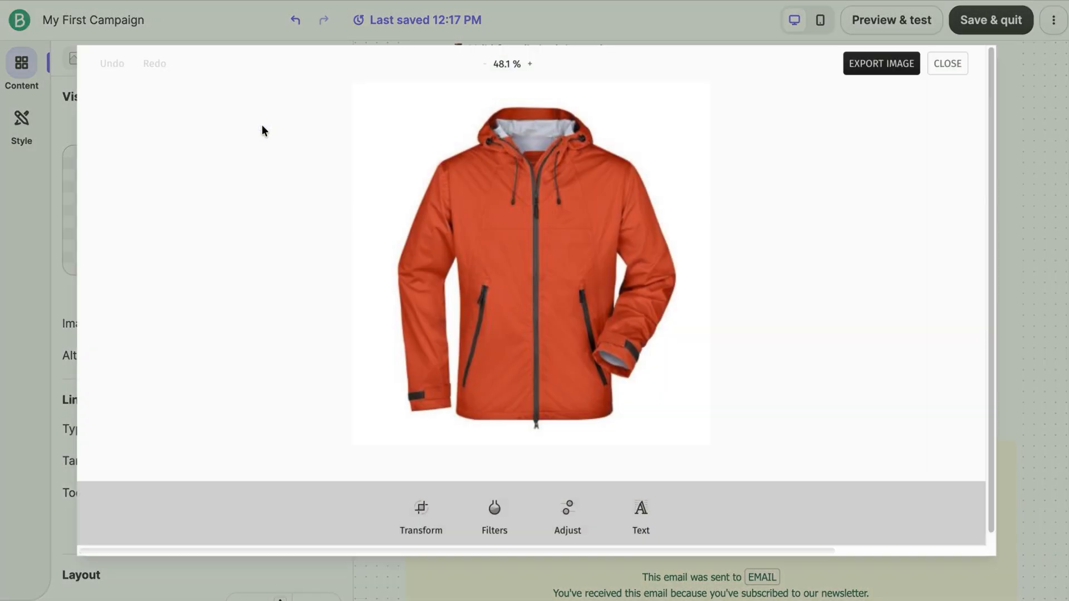
pyautogui.click(412, 526)
pyautogui.click(526, 493)
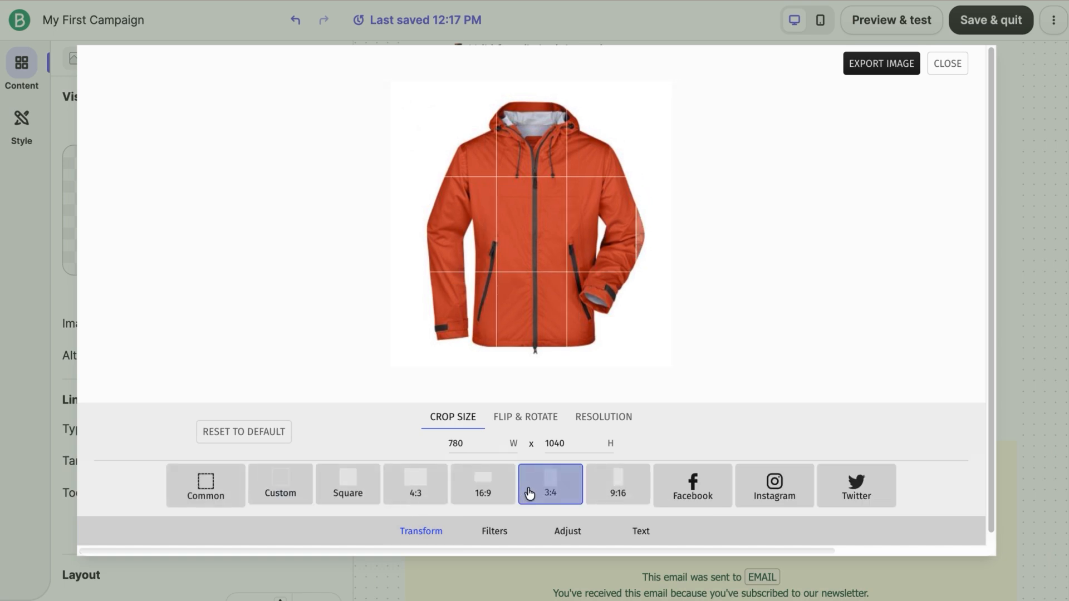
# Step: Adjust the cropped jacket image's contrast and highlights in the image editor
pyautogui.click(502, 541)
pyautogui.click(565, 543)
pyautogui.click(228, 484)
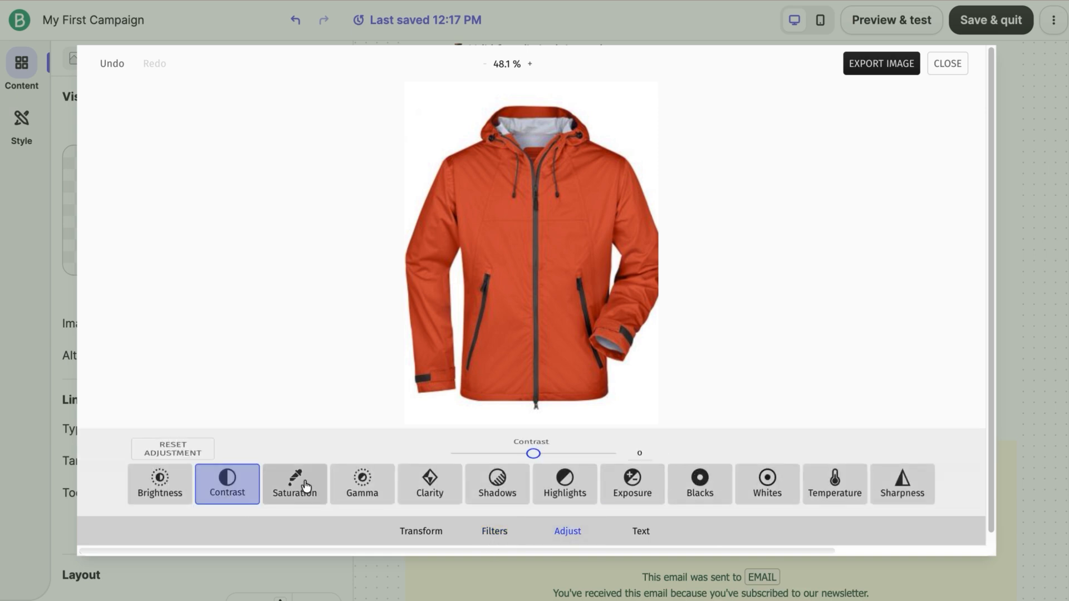
pyautogui.moveTo(530, 438); pyautogui.dragTo(487, 438)
pyautogui.click(564, 483)
# Step: Overlay white "20% OFF" text in Open Sans Bold, size 78, on the jacket and export the edited image
pyautogui.click(640, 531)
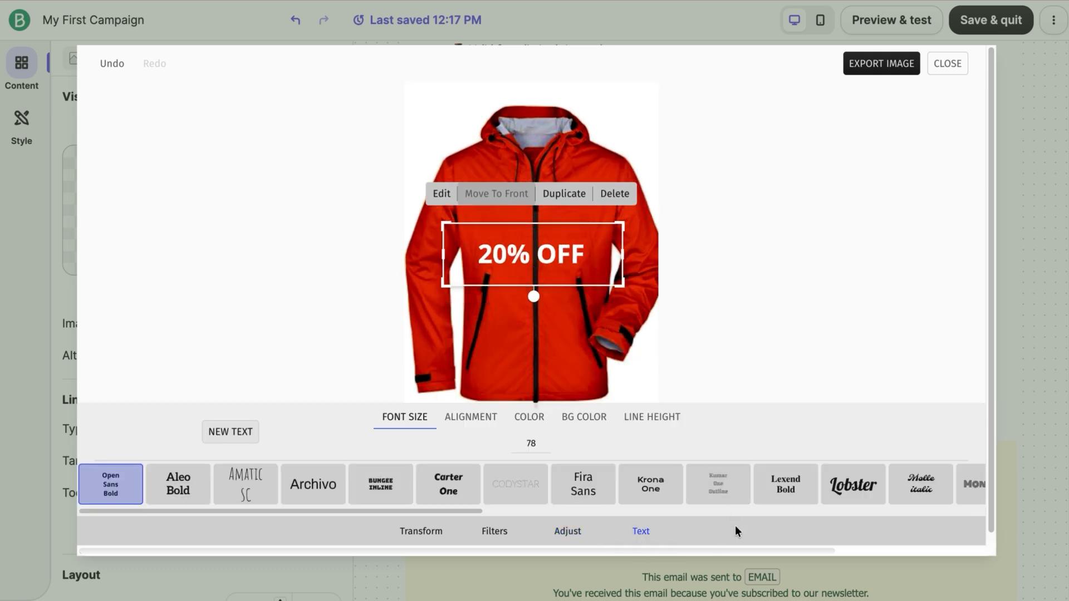
pyautogui.click(882, 64)
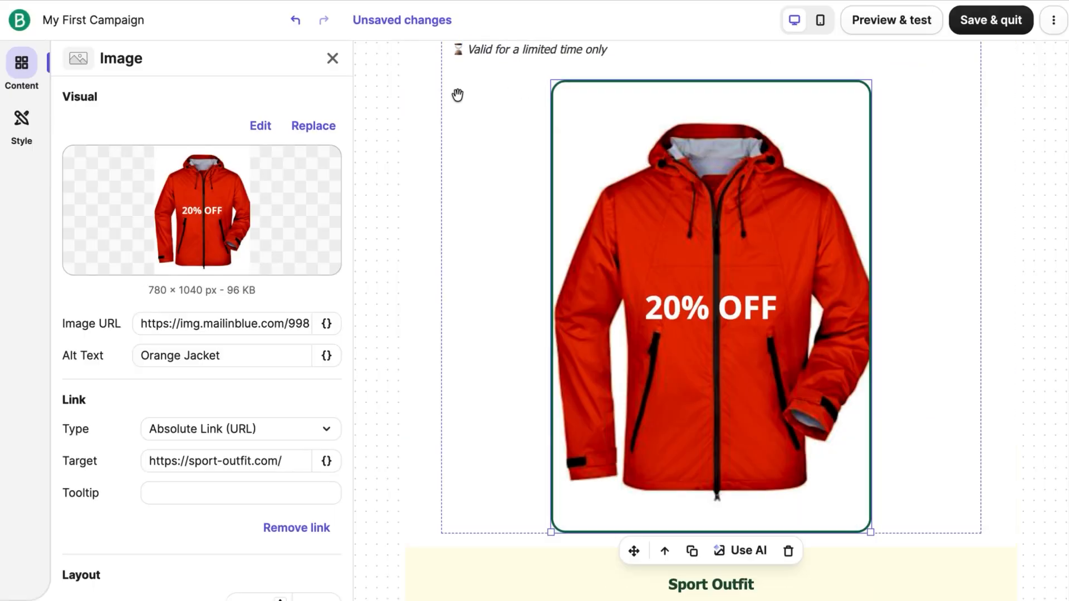
# Step: Check the Content Library for the saved copy of the edited jacket image, then close the library
pyautogui.click(337, 131)
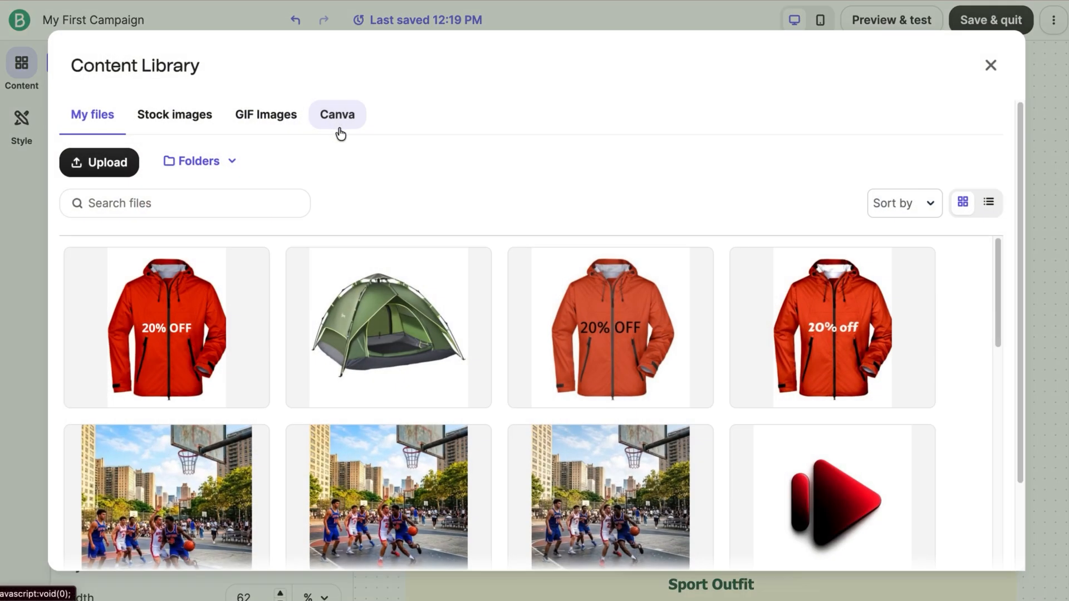
pyautogui.moveTo(209, 334)
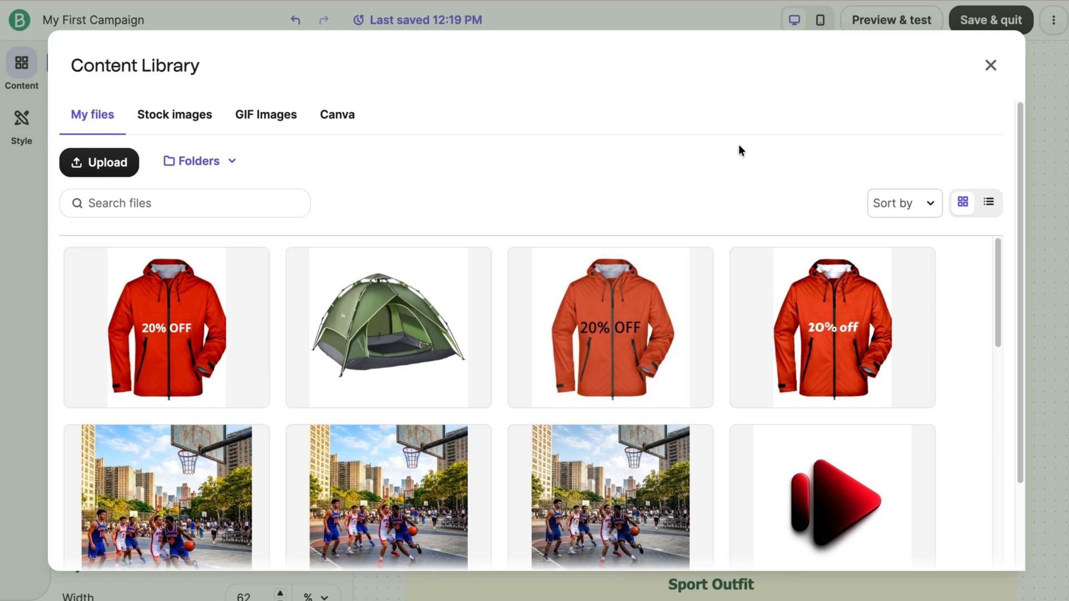
pyautogui.click(990, 68)
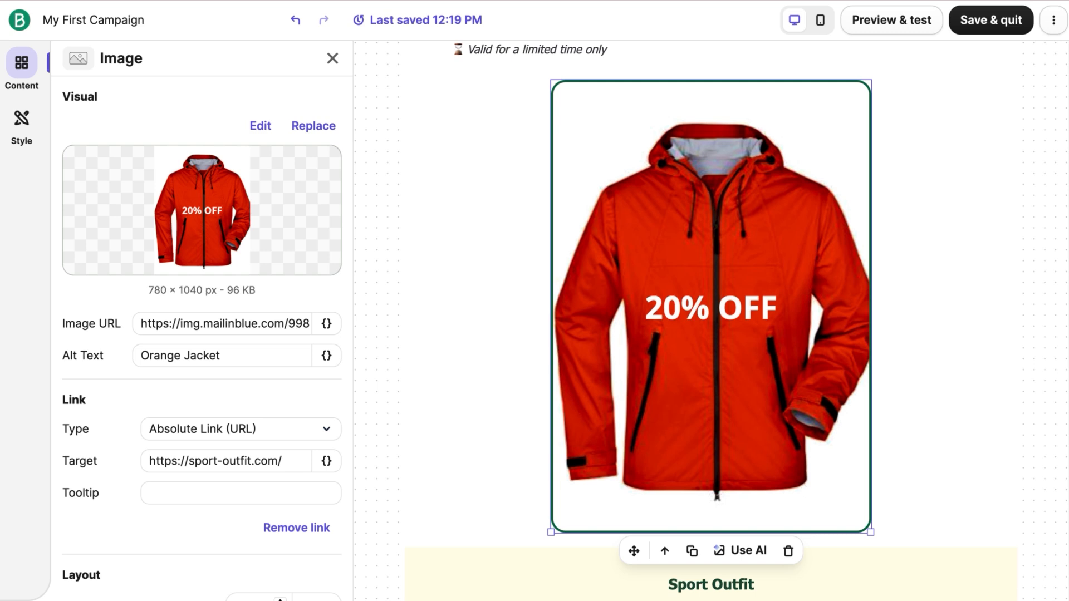
# Step: Scale the jacket image down in the email and deselect it
pyautogui.moveTo(871, 532); pyautogui.dragTo(834, 472)
pyautogui.click(1030, 359)
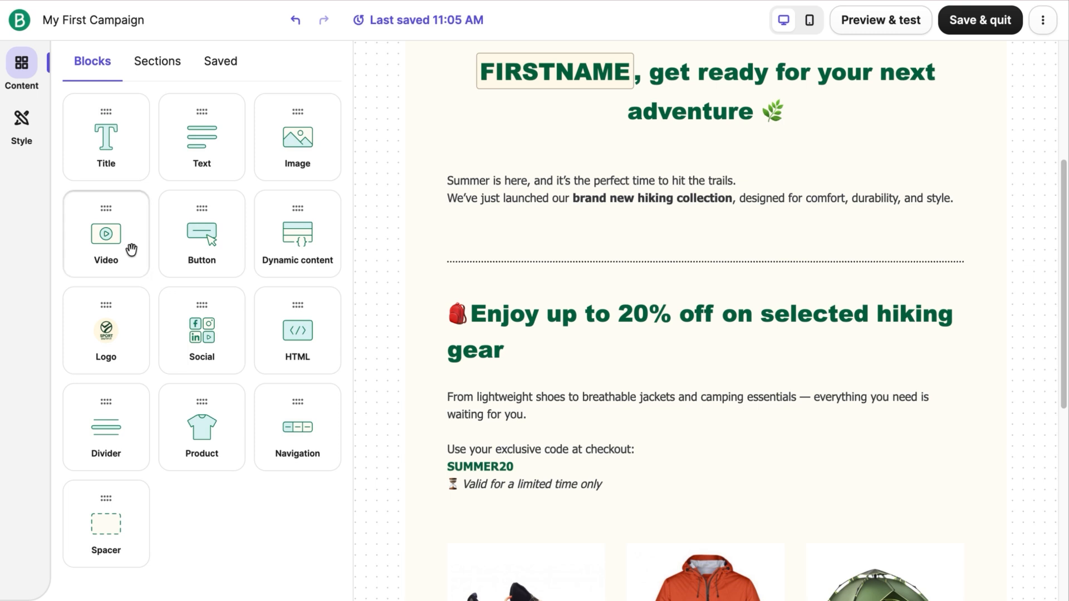
pyautogui.moveTo(131, 245); pyautogui.dragTo(479, 248)
pyautogui.click(690, 273)
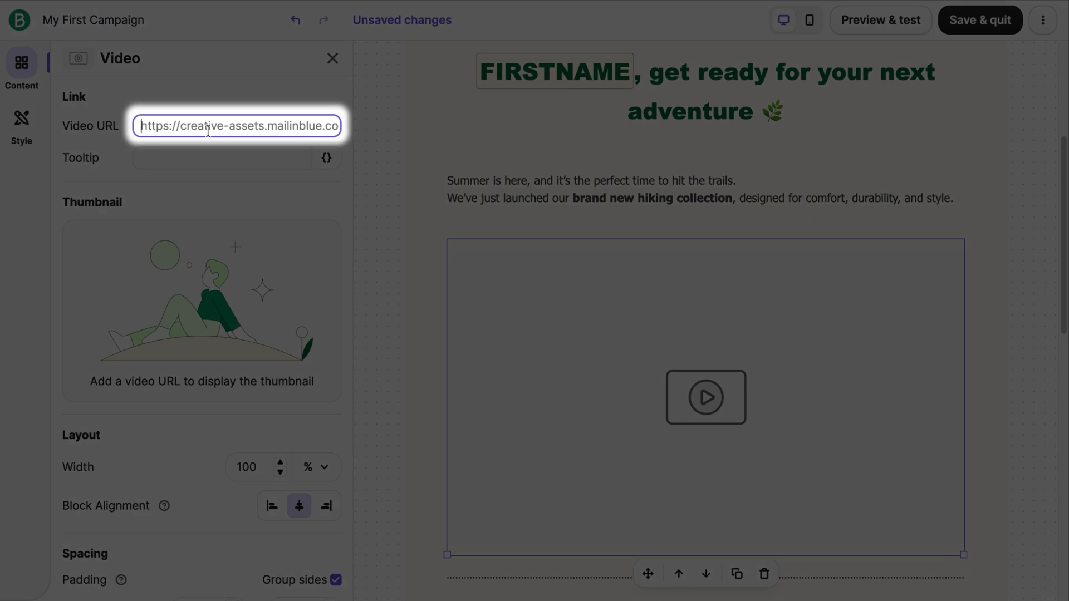
pyautogui.write('https://youtu.be/qD4kR-MCQ7U')
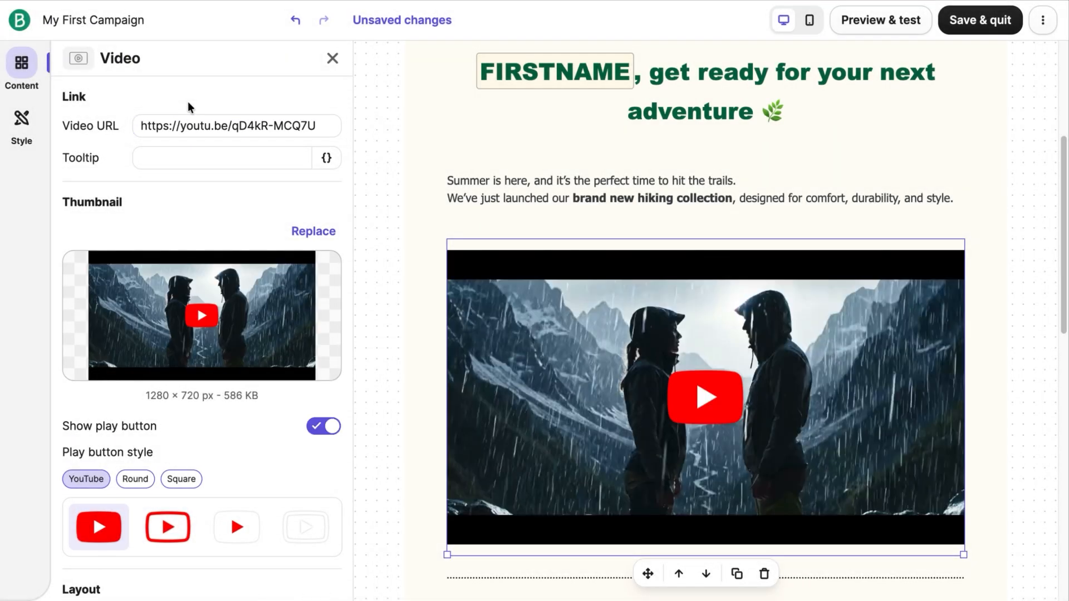
# Step: Set the video's tooltip to "Watch now" and choose the red outlined YouTube play button style
pyautogui.click(193, 156)
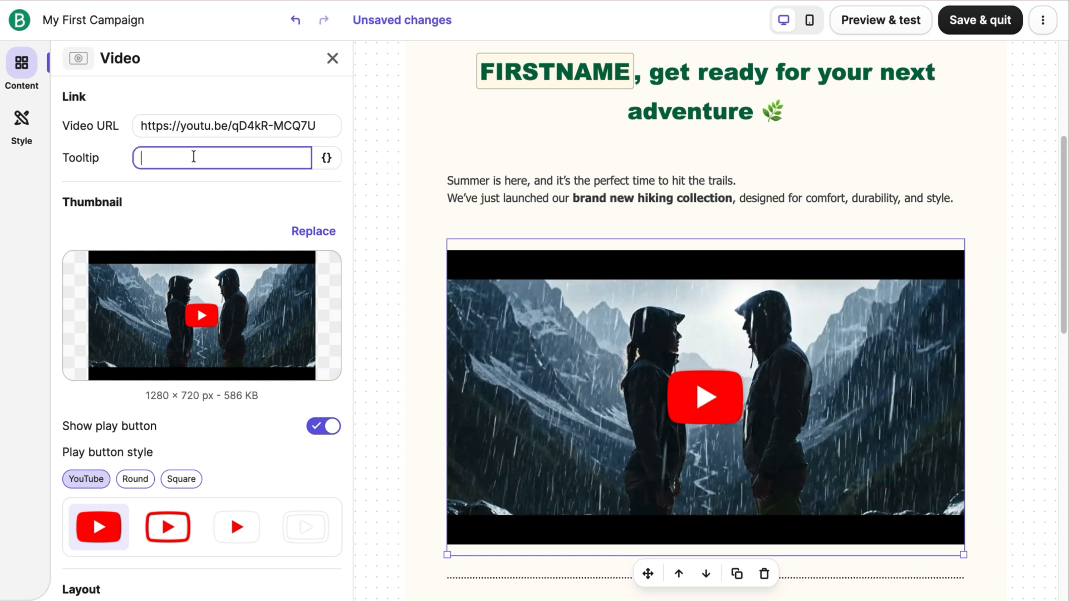
pyautogui.write('Watch no')
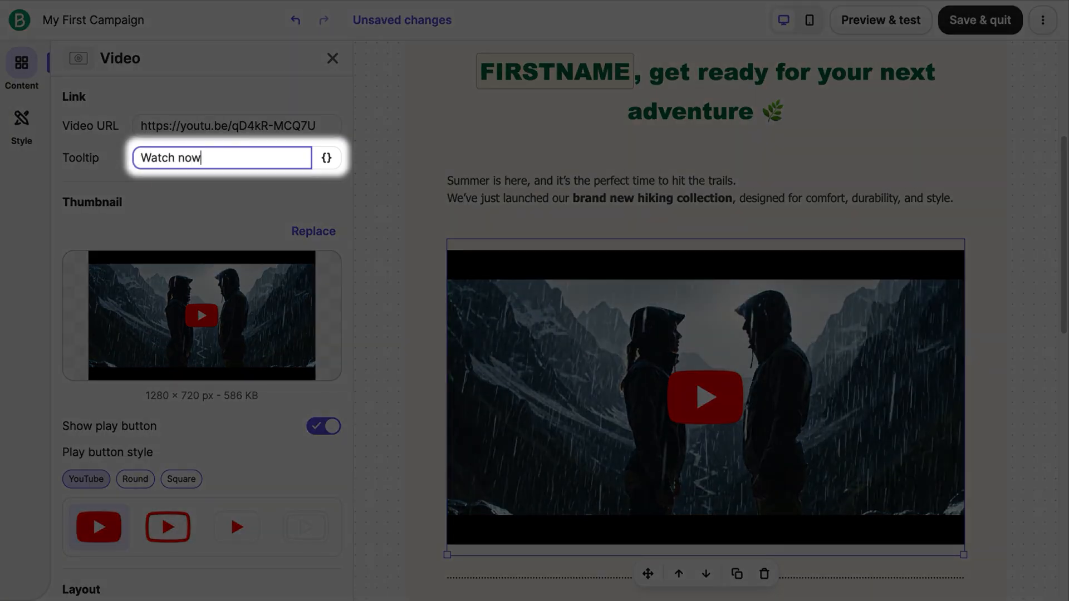
pyautogui.write('w')
pyautogui.click(295, 190)
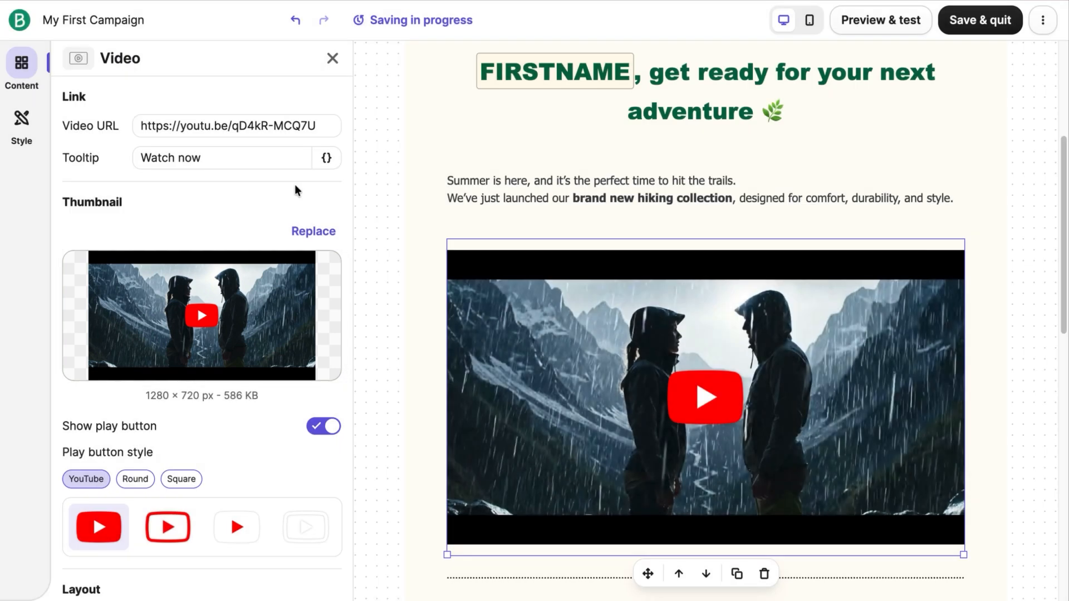
pyautogui.scroll(-2, 295, 184)
pyautogui.click(168, 435)
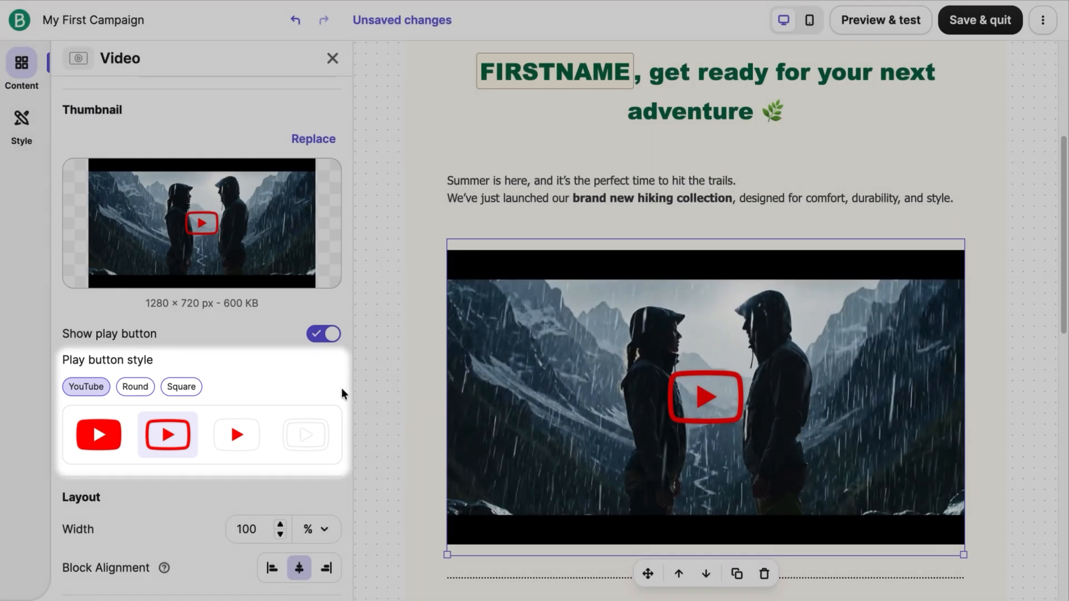
# Step: Style the video with 0 px vertical padding, a 20 px corner radius and a 3 px dark green border, and scale it down
pyautogui.scroll(-10, 343, 399)
pyautogui.scroll(1, 349, 382)
pyautogui.click(284, 388)
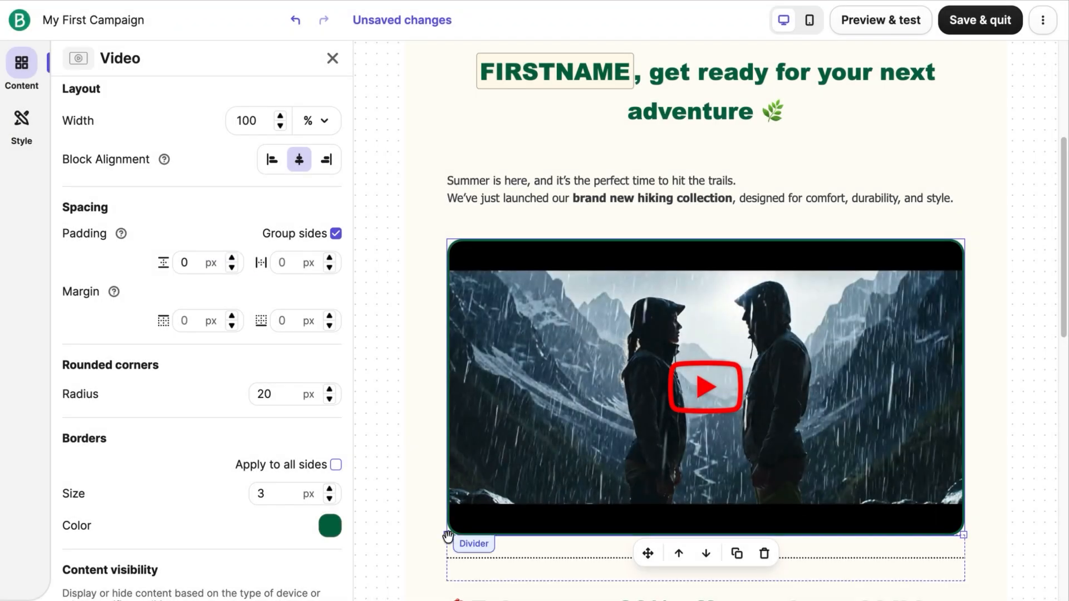
pyautogui.moveTo(447, 534); pyautogui.dragTo(503, 470)
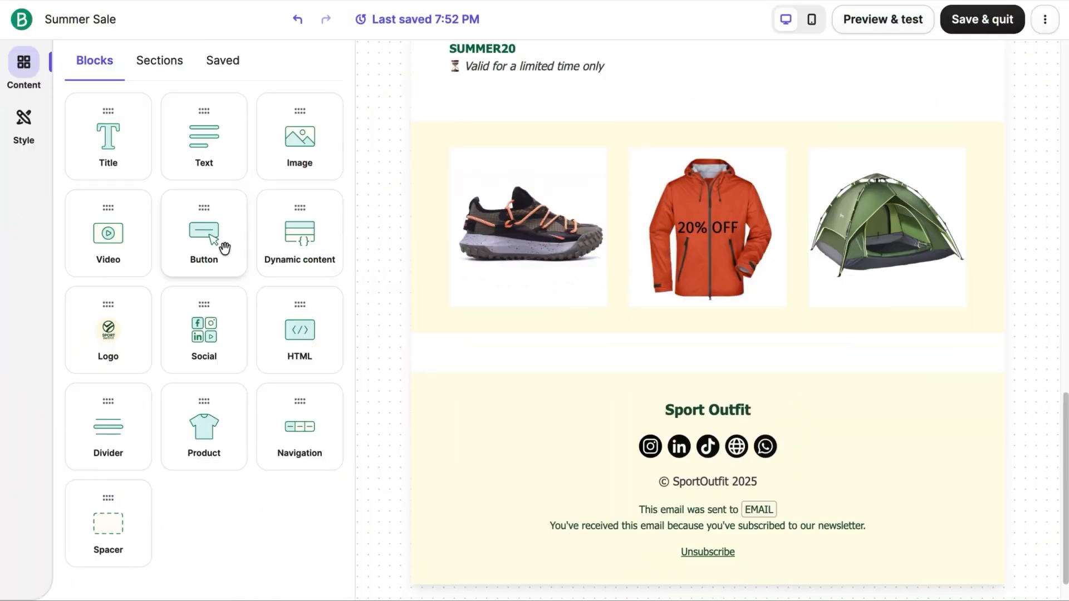
# Step: Add a button block below the row of product images and label it "Get 20% Off"
pyautogui.moveTo(222, 245); pyautogui.dragTo(498, 353)
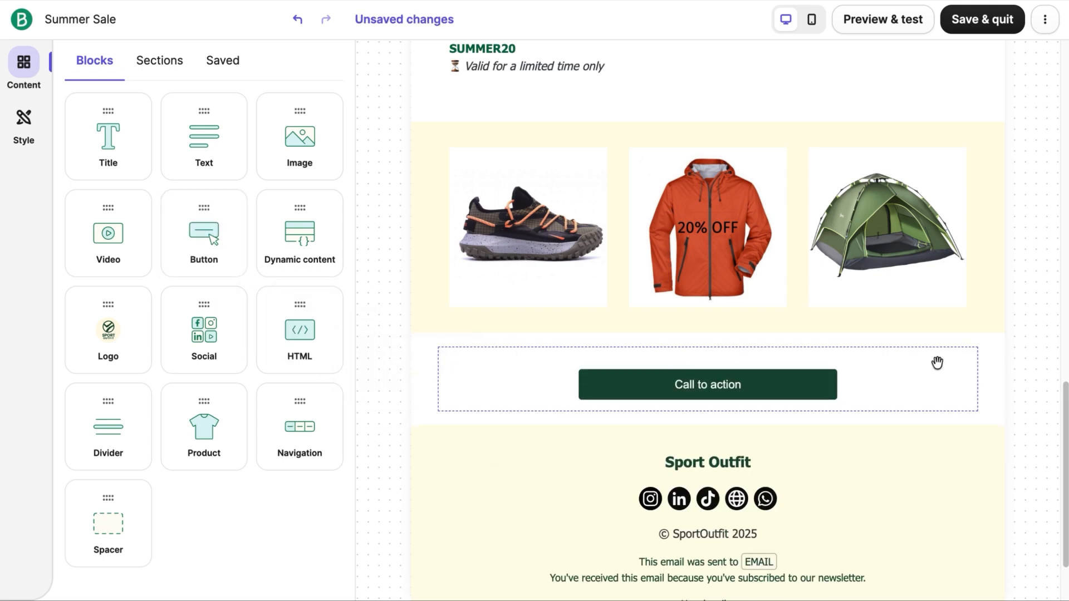
pyautogui.click(805, 390)
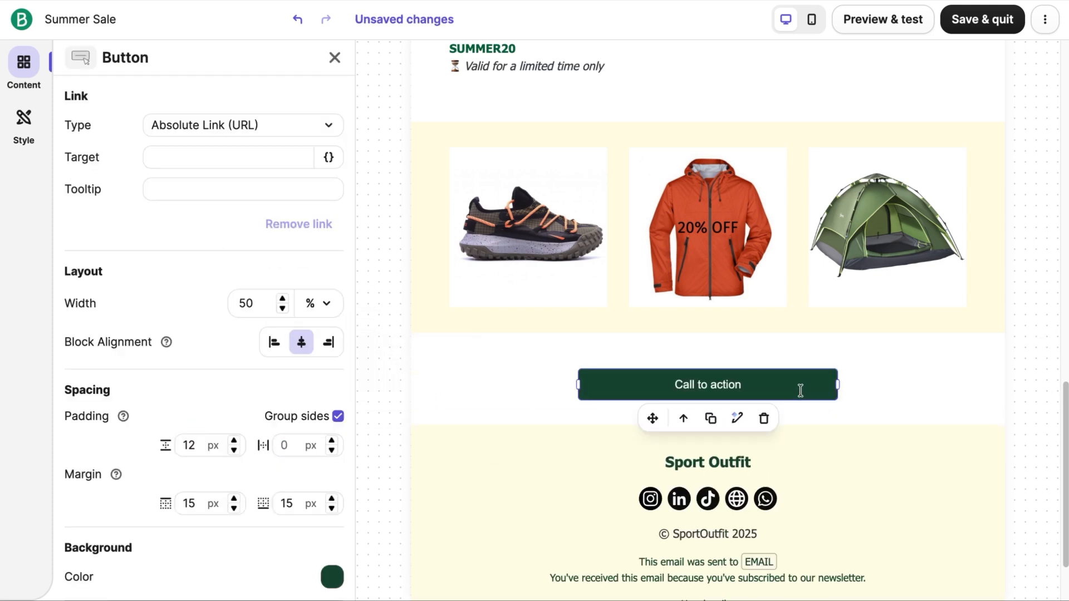
pyautogui.tripleClick(729, 383)
pyautogui.write('Get 20% Off')
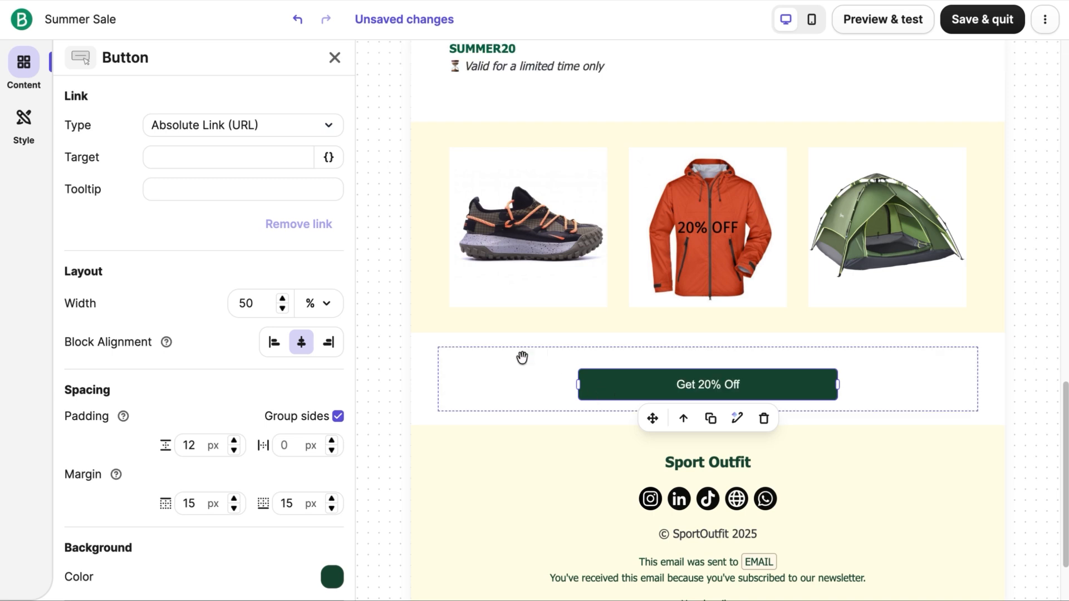
pyautogui.click(221, 135)
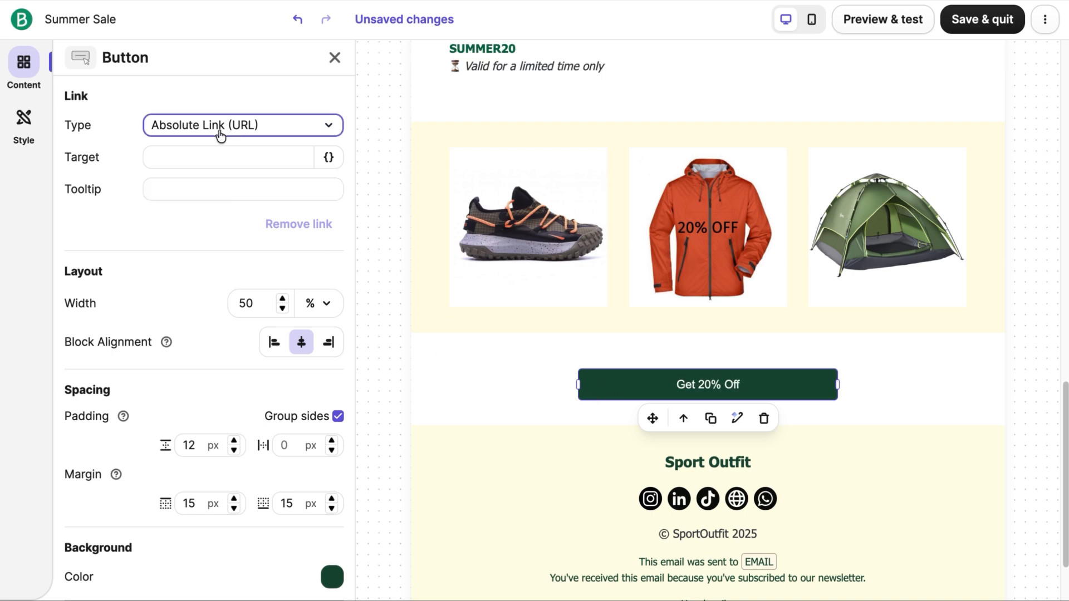
pyautogui.click(221, 135)
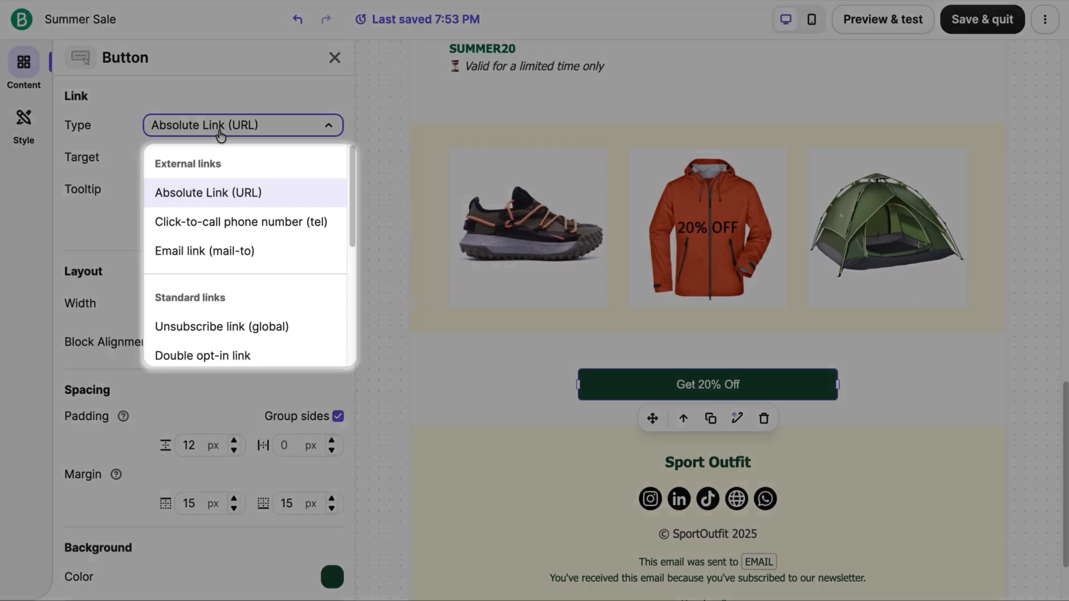
pyautogui.click(219, 135)
pyautogui.click(202, 161)
pyautogui.hotkey('ctrl', 'v')
pyautogui.click(179, 214)
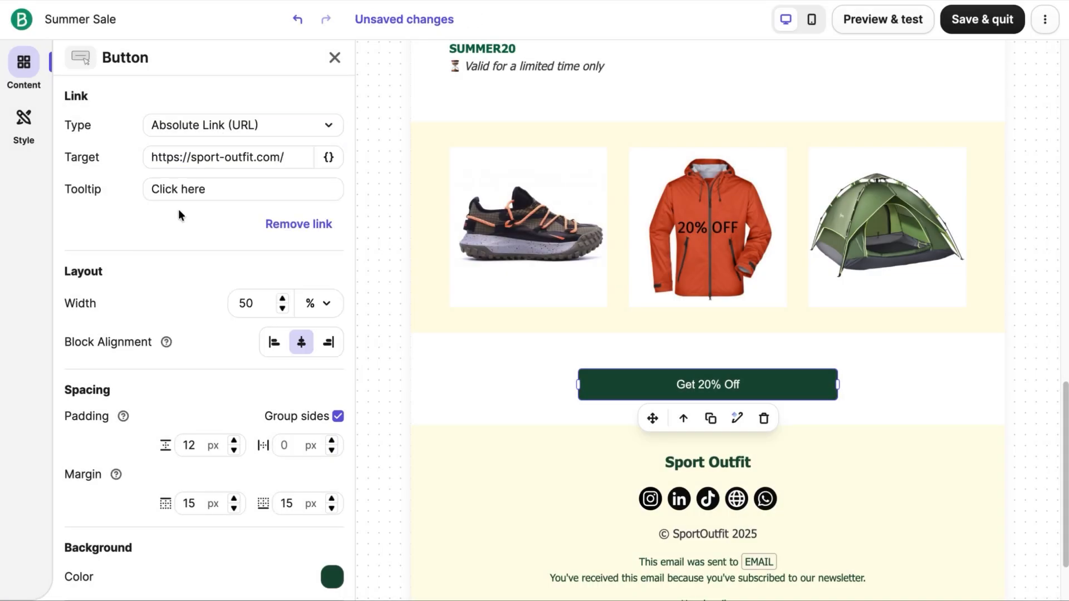
# Step: Give the button the brown brand color 8c561d as background and a 20 px corner radius
pyautogui.scroll(-3, 162, 236)
pyautogui.scroll(-1, 162, 236)
pyautogui.click(332, 367)
pyautogui.click(258, 298)
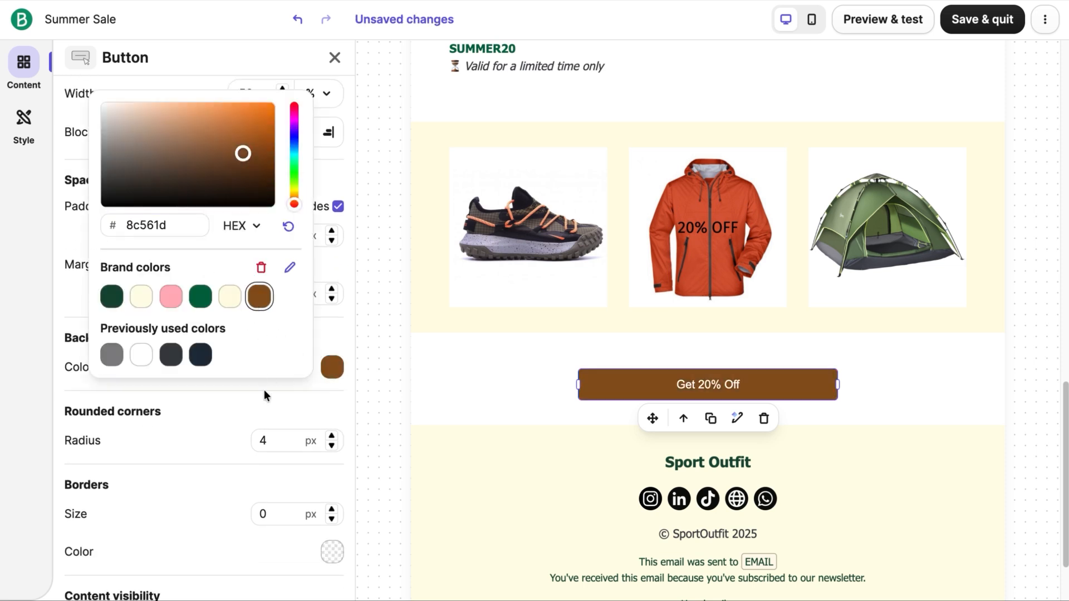
pyautogui.click(265, 389)
pyautogui.moveTo(276, 441); pyautogui.dragTo(253, 429)
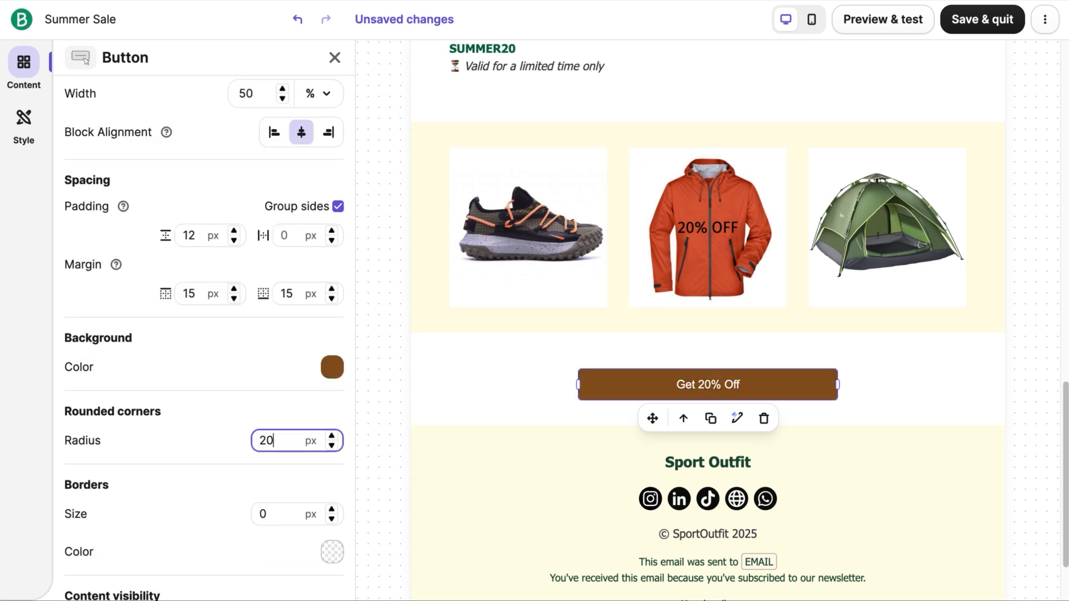
pyautogui.write('20')
# Step: Set the button label's font to Arial Black and its text color to the light cream brand color
pyautogui.tripleClick(707, 384)
pyautogui.click(615, 56)
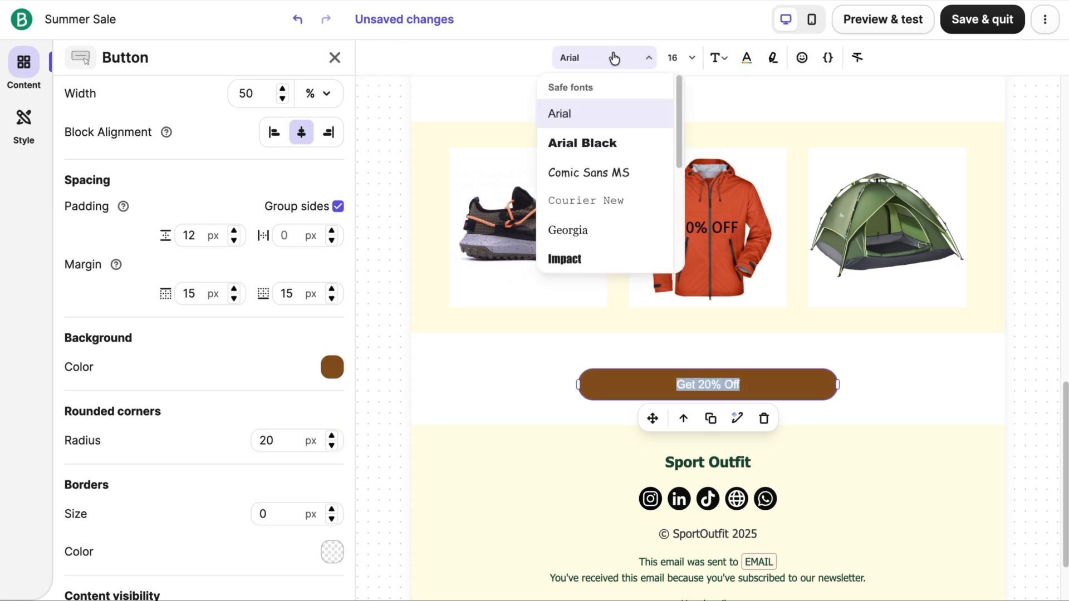
pyautogui.click(594, 143)
pyautogui.click(746, 57)
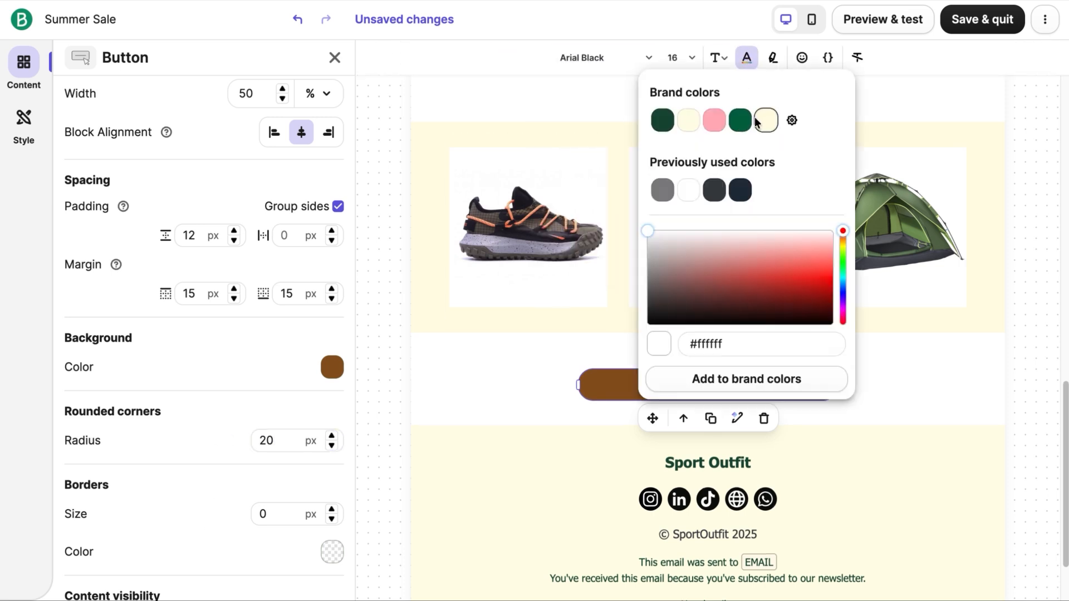
pyautogui.click(1050, 392)
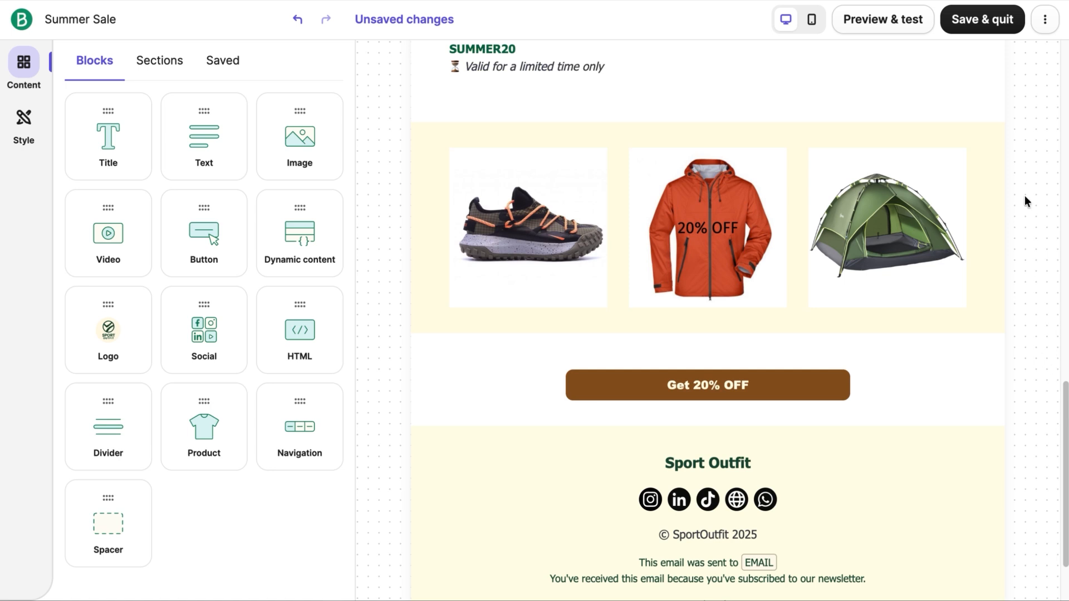
# Step: Check the email's mobile layout up to the logo header, and return to the desktop view
pyautogui.click(815, 22)
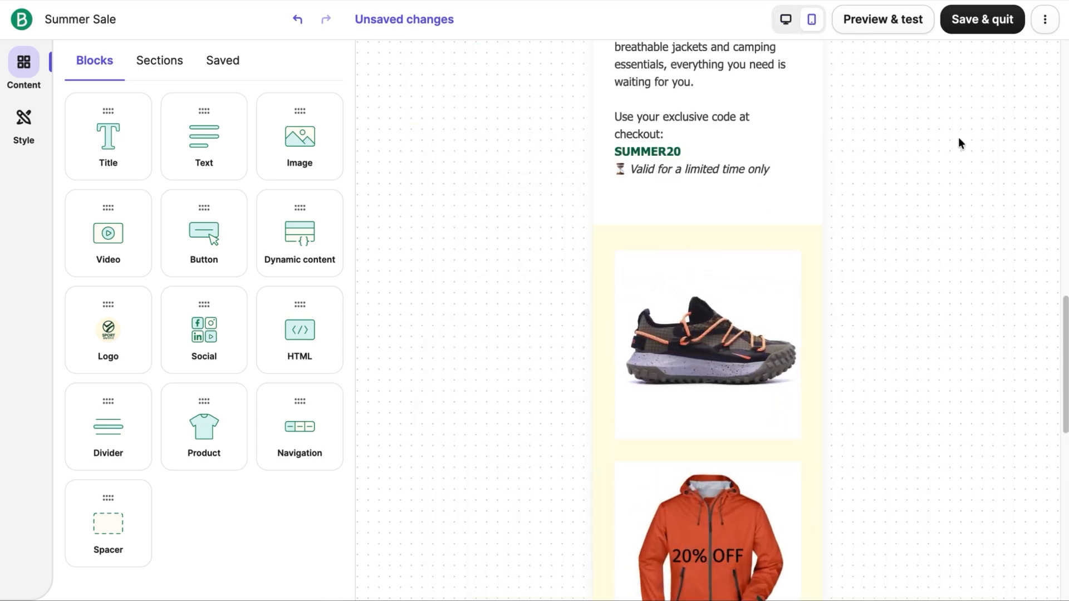
pyautogui.scroll(10, 1039, 325)
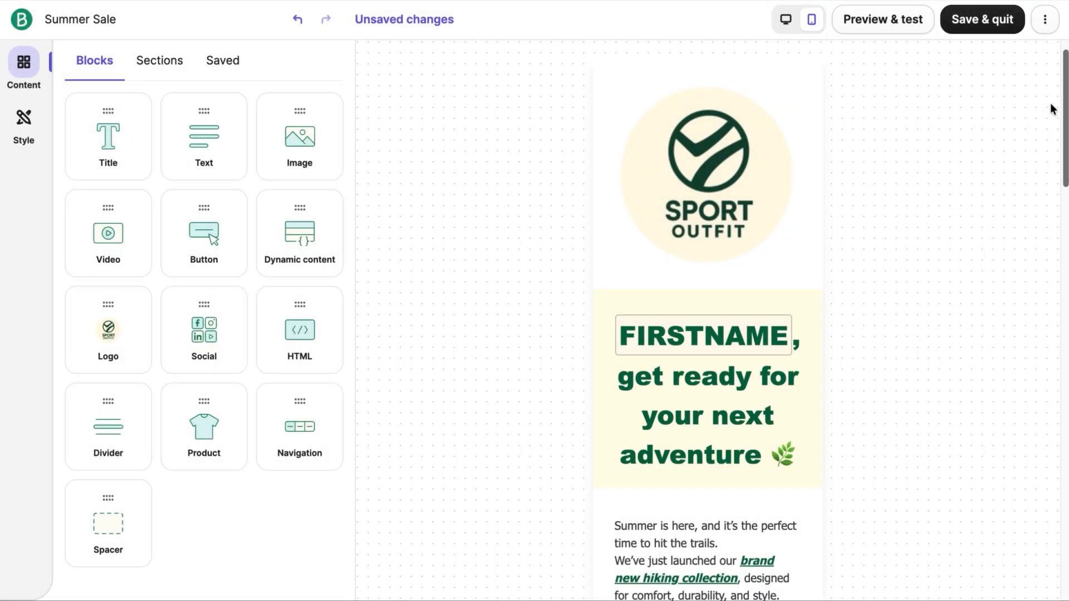
pyautogui.moveTo(1057, 109)
pyautogui.mouseDown()
pyautogui.moveTo(1064, 523)
pyautogui.moveTo(1057, 109)
pyautogui.mouseUp()
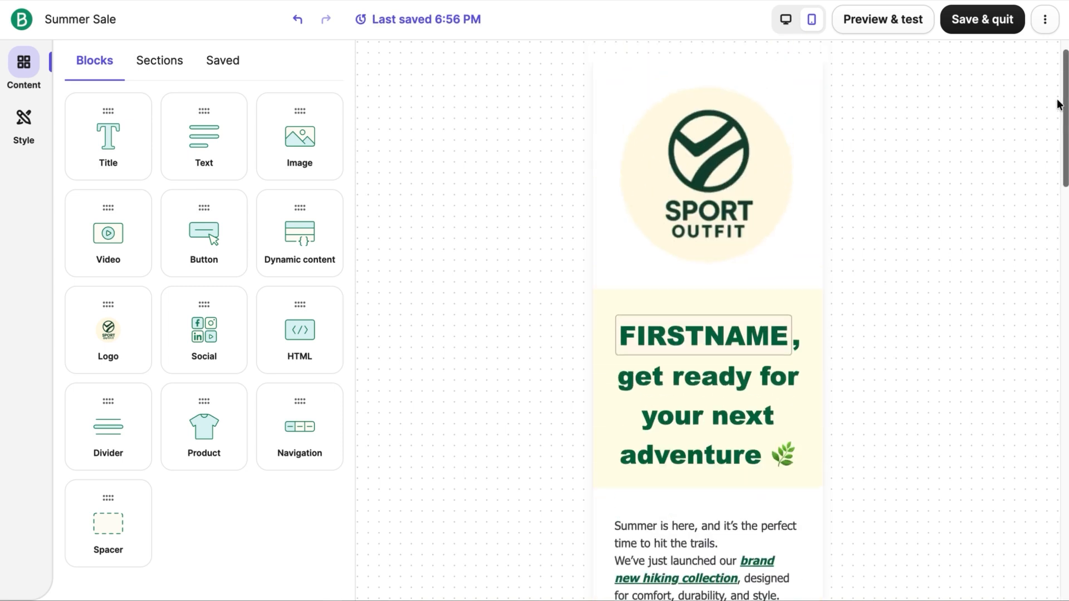
pyautogui.click(790, 25)
# Step: Generate inbox previews of the email, view the Yahoo (Firefox) and Yahoo (Chrome) renderings, and close the preview
pyautogui.click(878, 24)
pyautogui.click(274, 145)
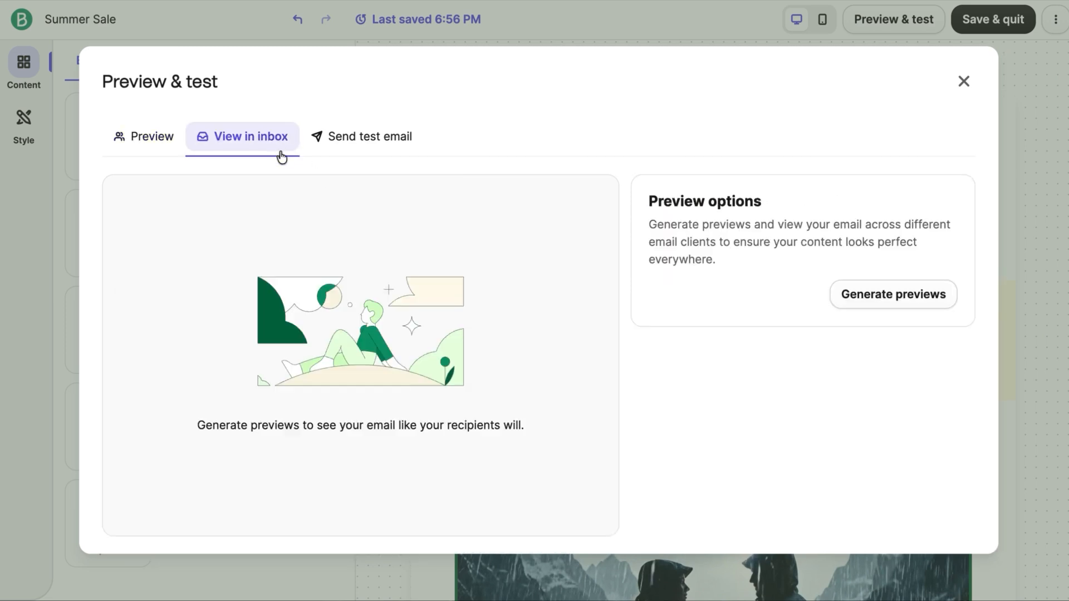
pyautogui.click(887, 295)
pyautogui.click(885, 301)
pyautogui.moveTo(987, 197)
pyautogui.mouseDown()
pyautogui.moveTo(1008, 330)
pyautogui.moveTo(989, 211)
pyautogui.mouseUp()
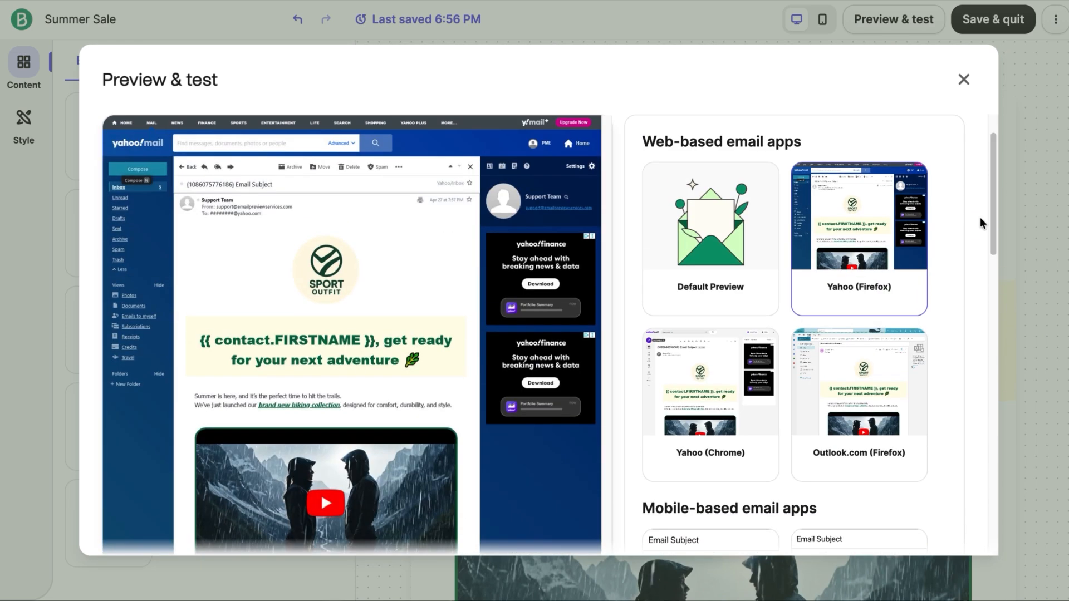
pyautogui.click(712, 389)
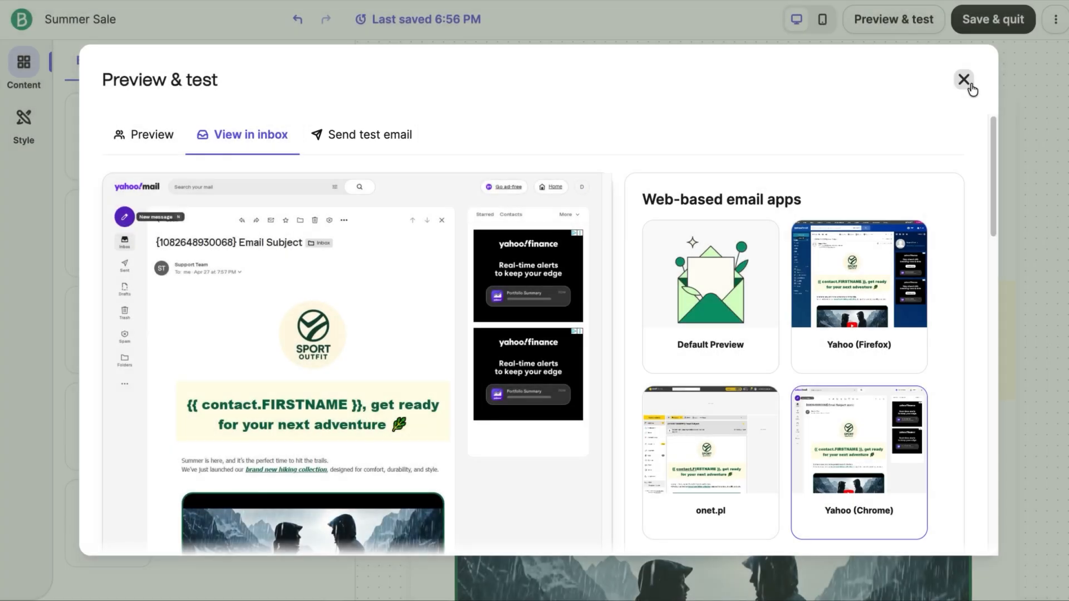
pyautogui.click(965, 82)
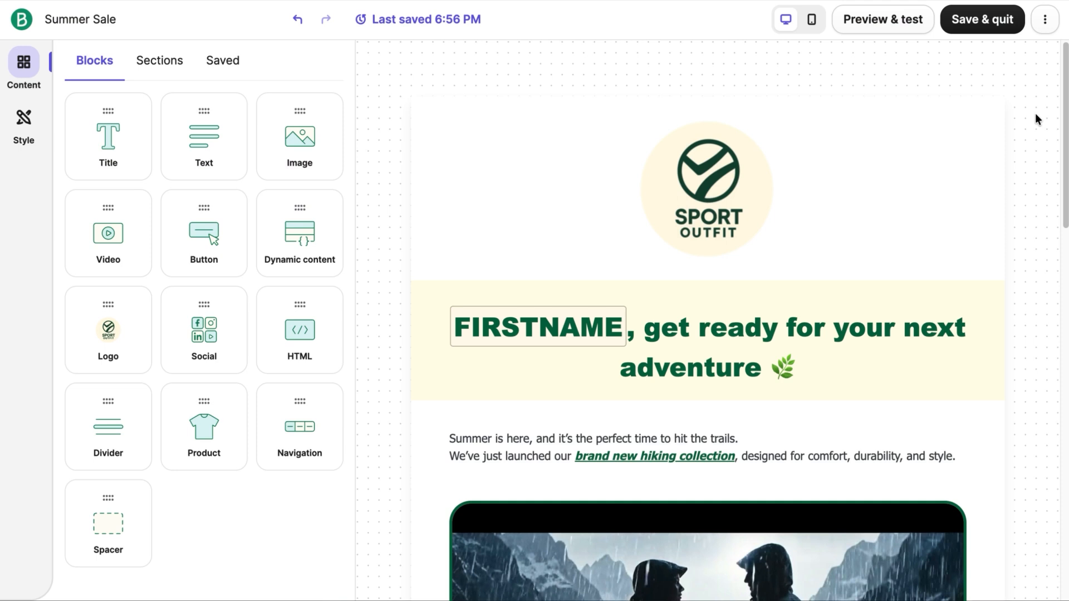